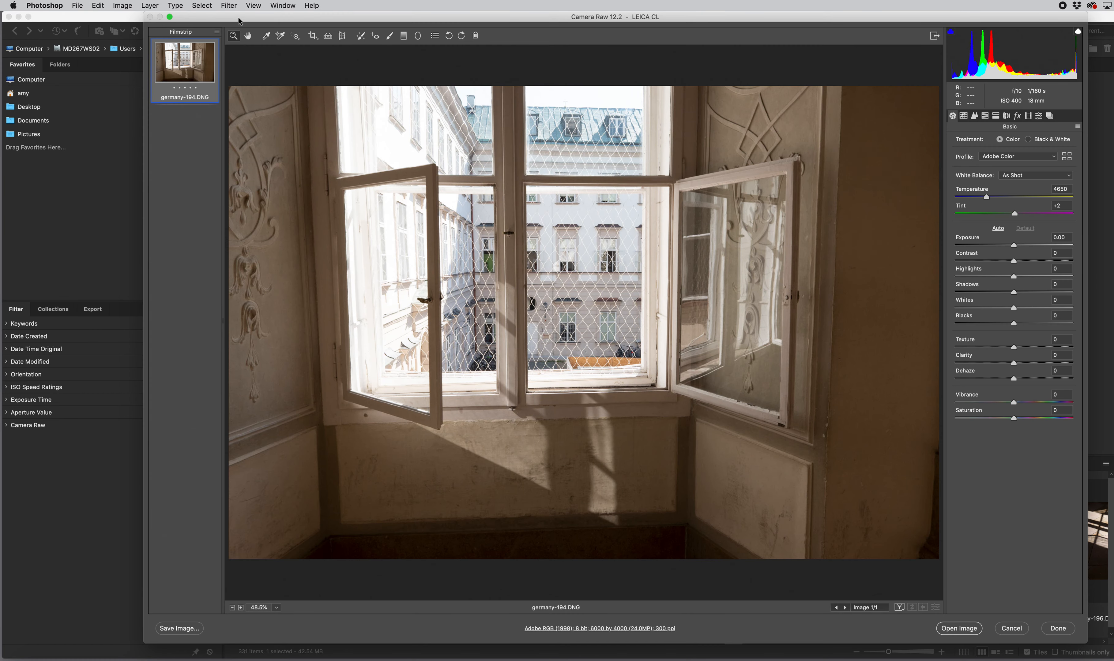
Enlarge the raw editing window, and set the photo's Blacks to -8 and Whites to +3.
{"action": "left_click_drag", "start_coordinate": [239, 20], "coordinate": [190, 20]}
{"action": "left_click_drag", "start_coordinate": [1039, 459], "coordinate": [1088, 449]}
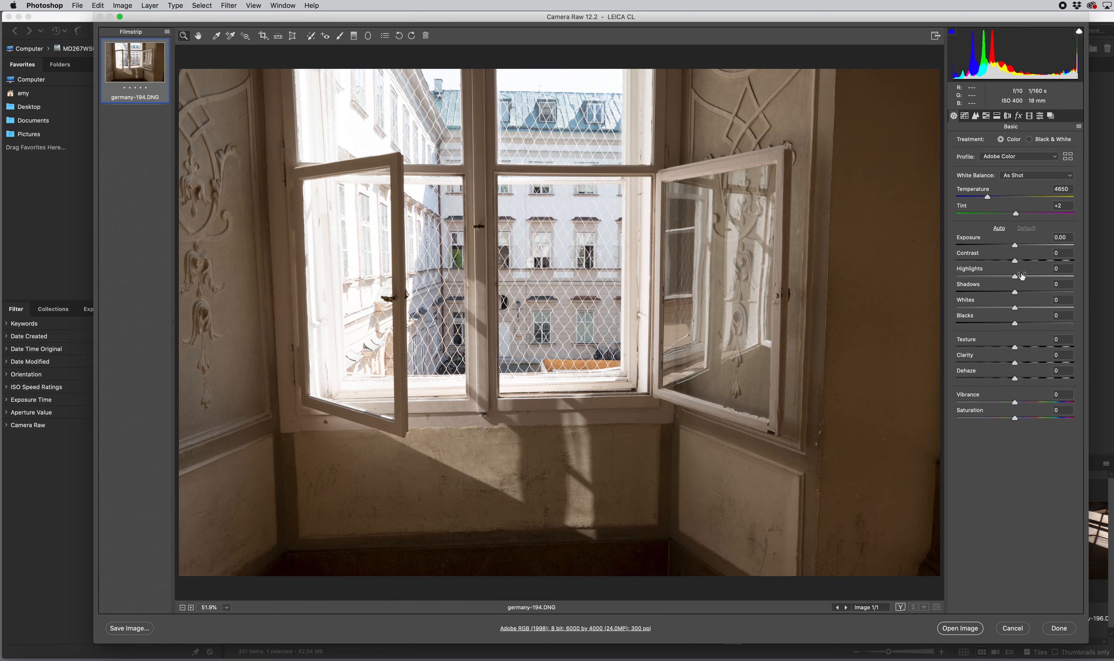
{"action": "left_click", "coordinate": [1015, 324], "text": "alt"}
{"action": "mouse_move", "coordinate": [1017, 325]}
{"action": "left_mouse_down"}
{"action": "mouse_move", "coordinate": [1006, 323]}
{"action": "mouse_move", "coordinate": [1017, 310]}
{"action": "left_mouse_up"}
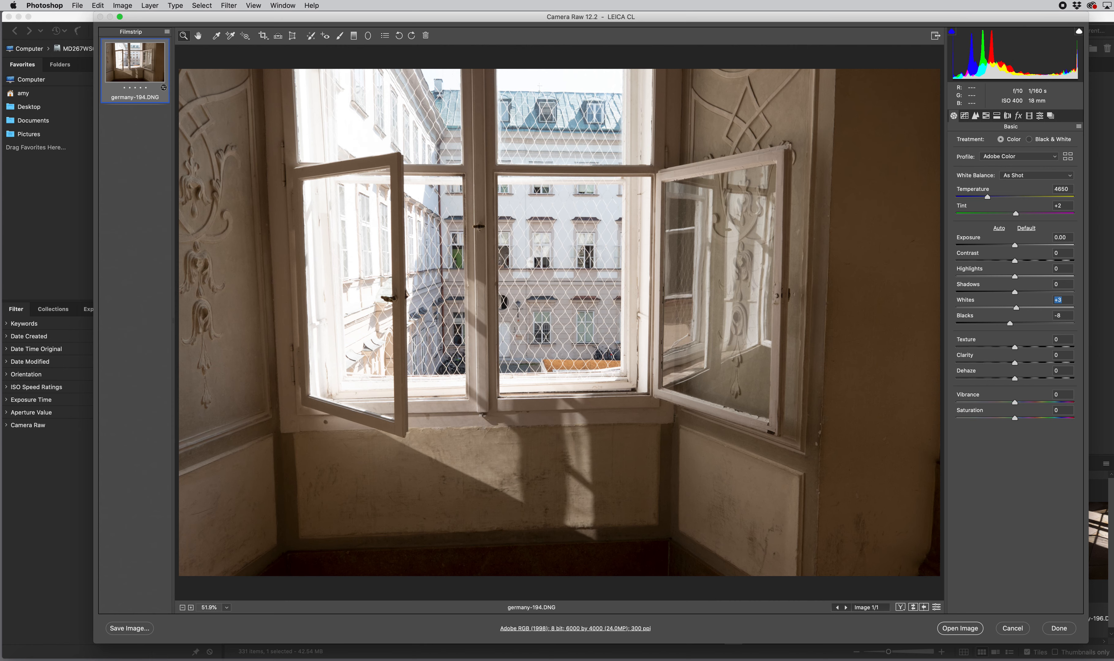
Turn on the highlight and shadow clipping warnings and set Highlights to -29.
{"action": "left_click", "coordinate": [1079, 32]}
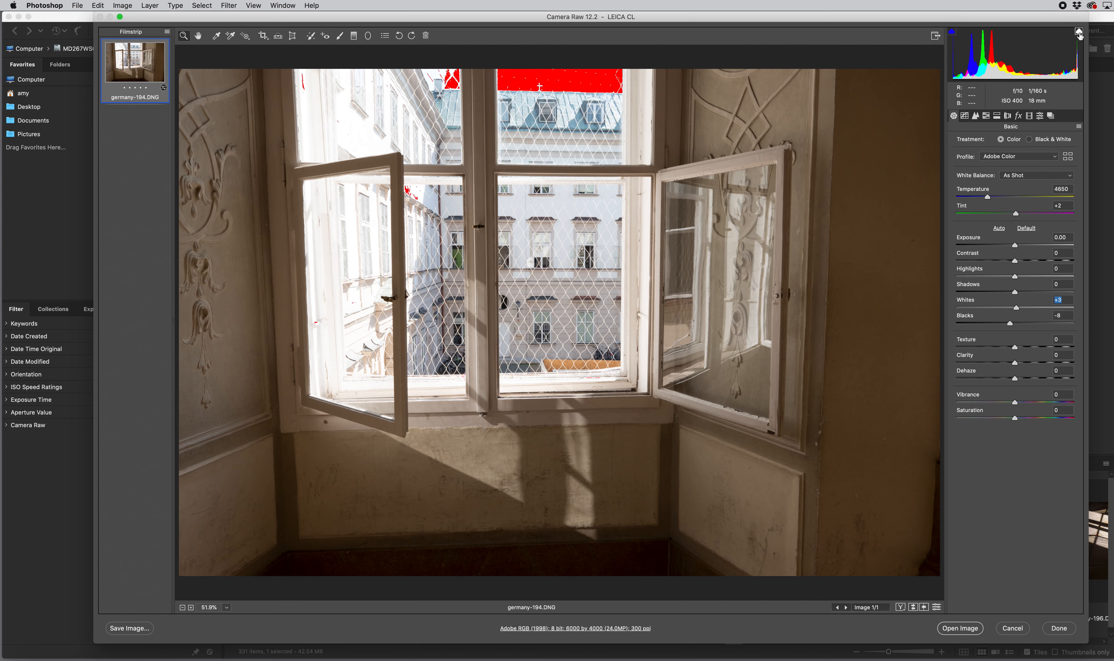
{"action": "left_click", "coordinate": [952, 32]}
{"action": "left_click_drag", "start_coordinate": [1015, 277], "coordinate": [997, 283]}
Inspect the dark area below the window and set Shadows to +4.
{"action": "left_click", "coordinate": [523, 552]}
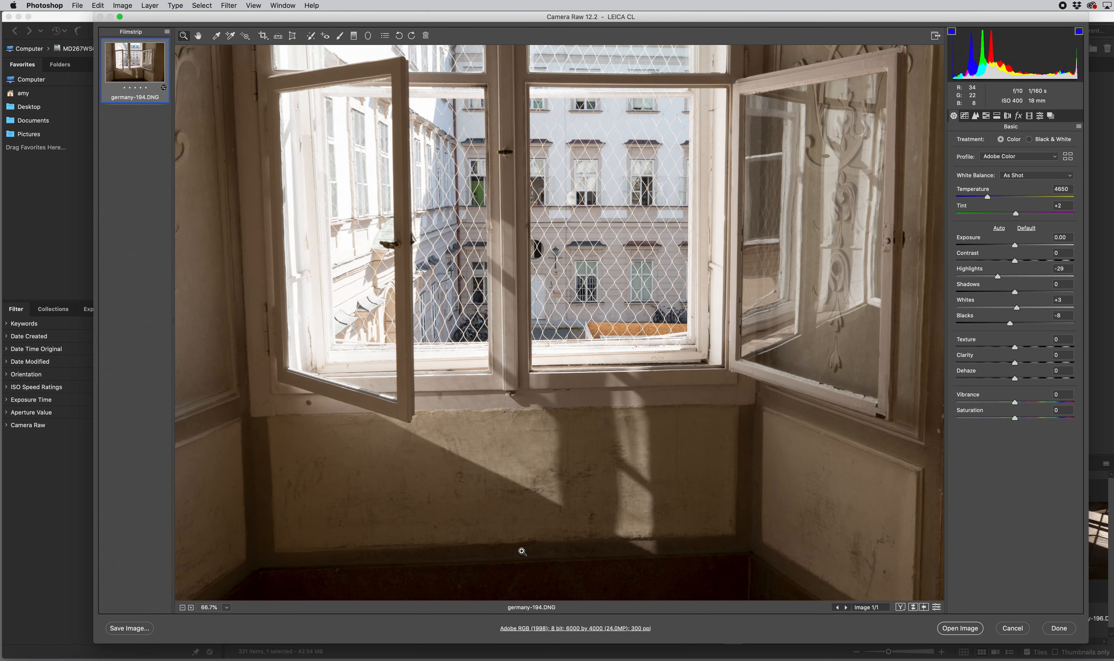
{"action": "left_click", "coordinate": [636, 403], "text": "alt"}
{"action": "left_click", "coordinate": [631, 451], "text": "alt"}
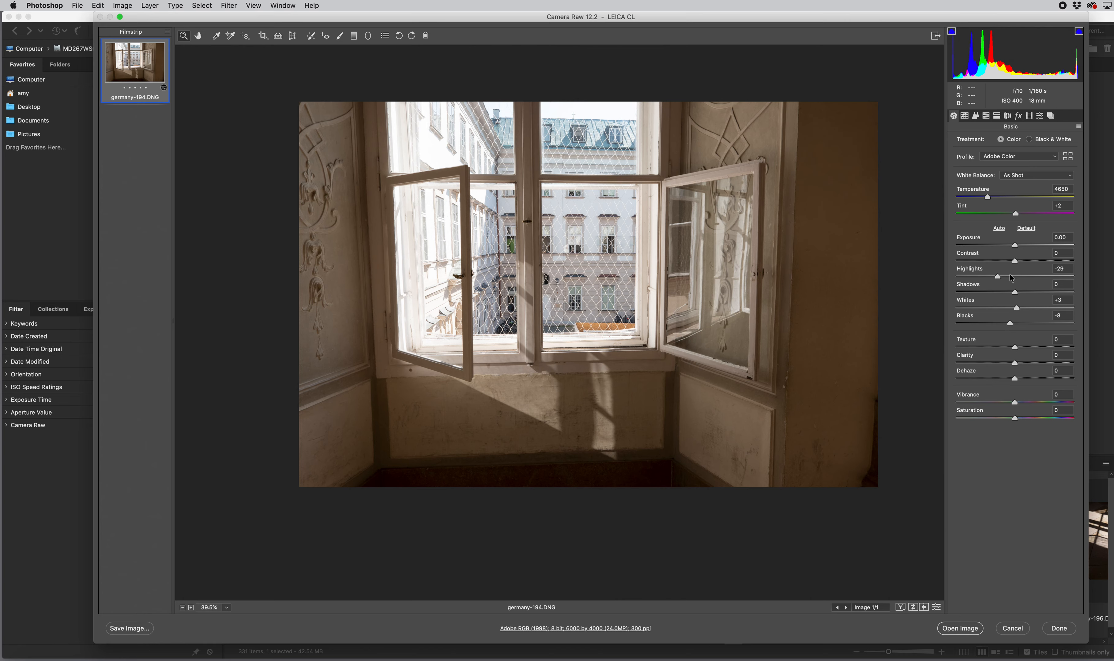
{"action": "left_click_drag", "start_coordinate": [1015, 294], "coordinate": [1017, 293]}
Try a custom white balance by sampling neutral areas of the photo and setting Temperature to 4050.
{"action": "key", "text": "i"}
{"action": "left_click", "coordinate": [645, 267]}
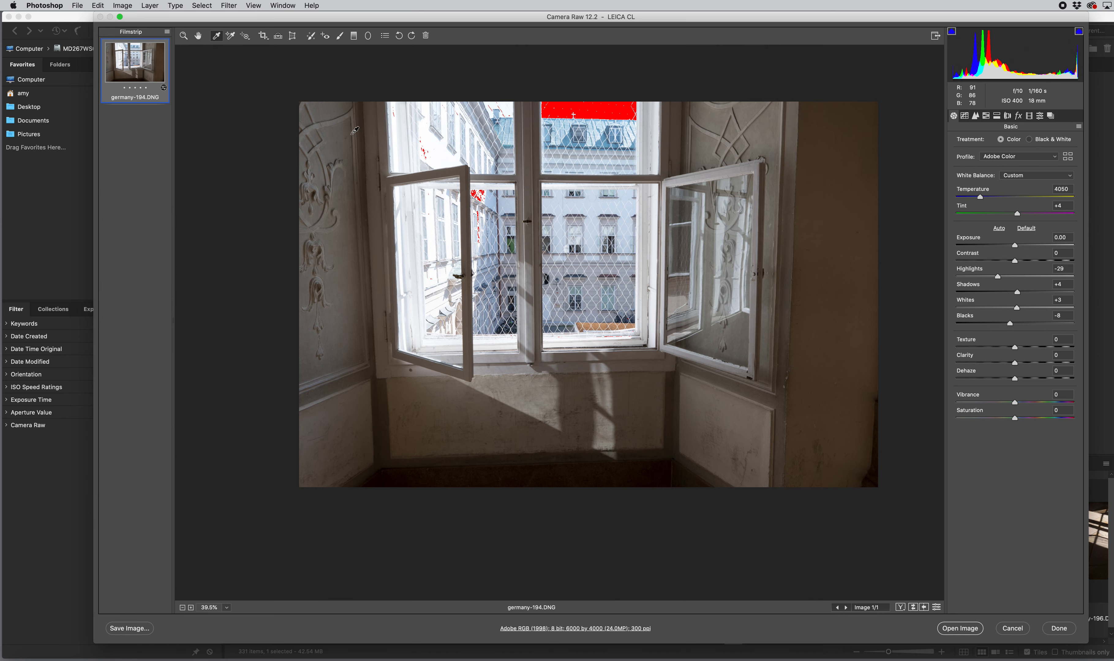
{"action": "left_click", "coordinate": [374, 144]}
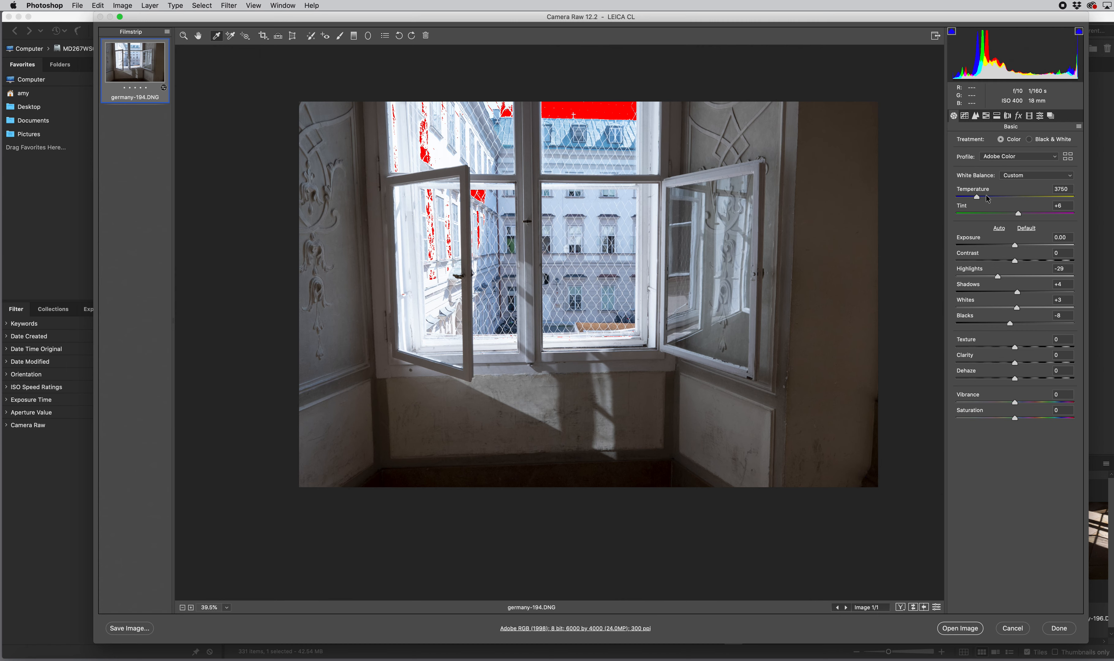
{"action": "left_click", "coordinate": [978, 198]}
{"action": "left_click_drag", "start_coordinate": [978, 199], "coordinate": [980, 201]}
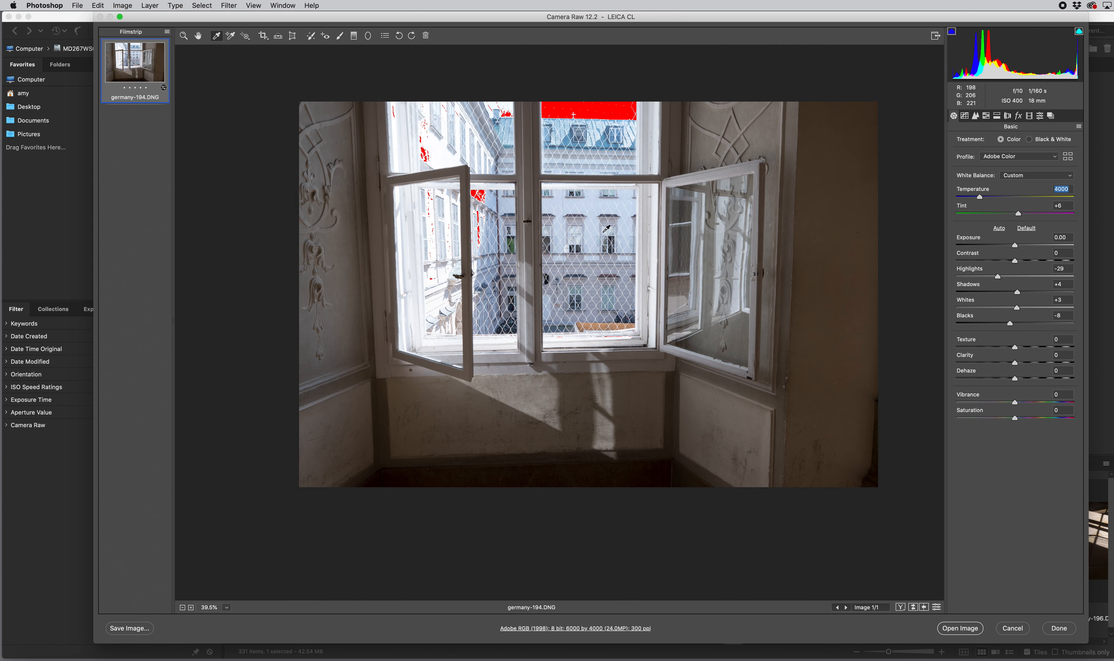
{"action": "left_click", "coordinate": [980, 198]}
{"action": "left_click_drag", "start_coordinate": [979, 198], "coordinate": [981, 198]}
Apply the Auto white balance and adjust Temperature to 4400.
{"action": "left_click", "coordinate": [1017, 177]}
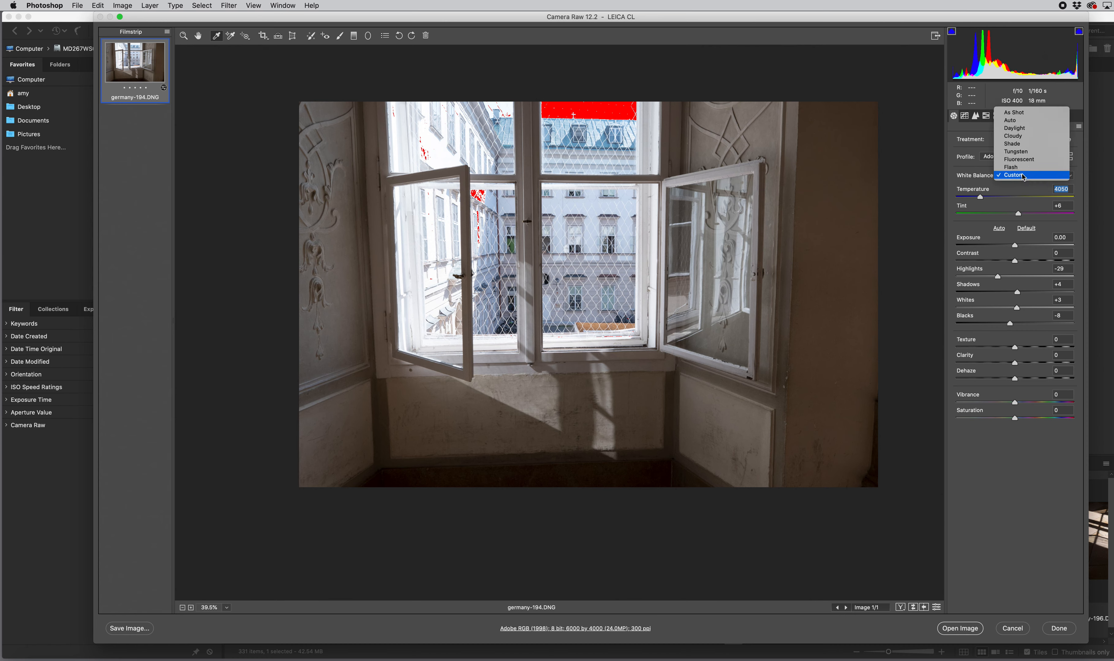
{"action": "left_click", "coordinate": [1024, 123]}
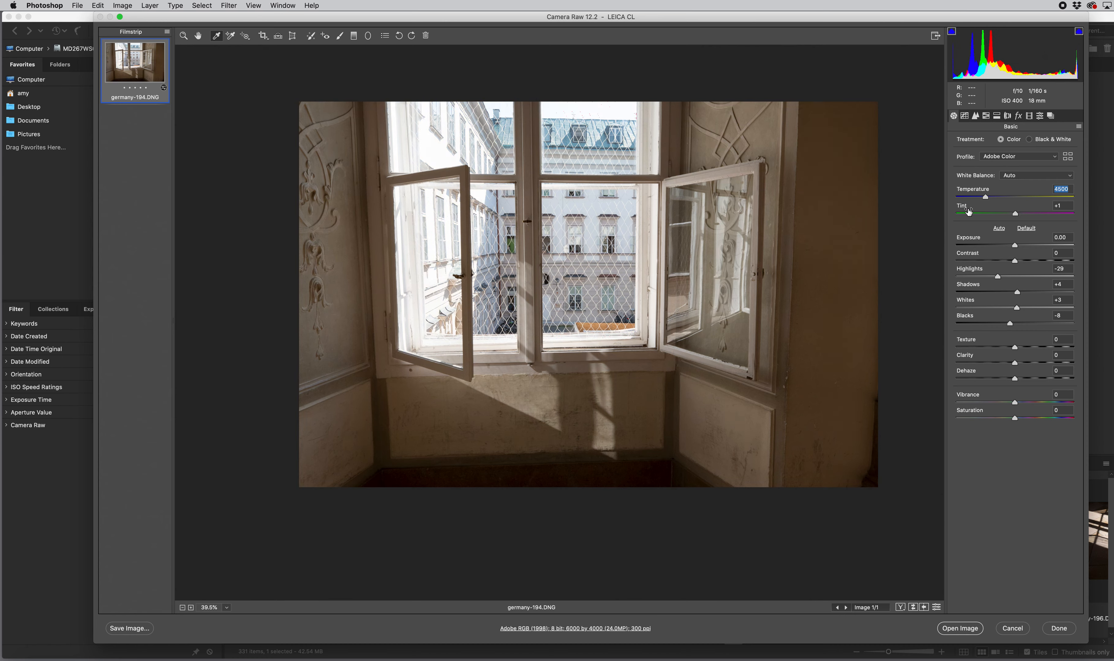
{"action": "left_click_drag", "start_coordinate": [985, 200], "coordinate": [984, 199]}
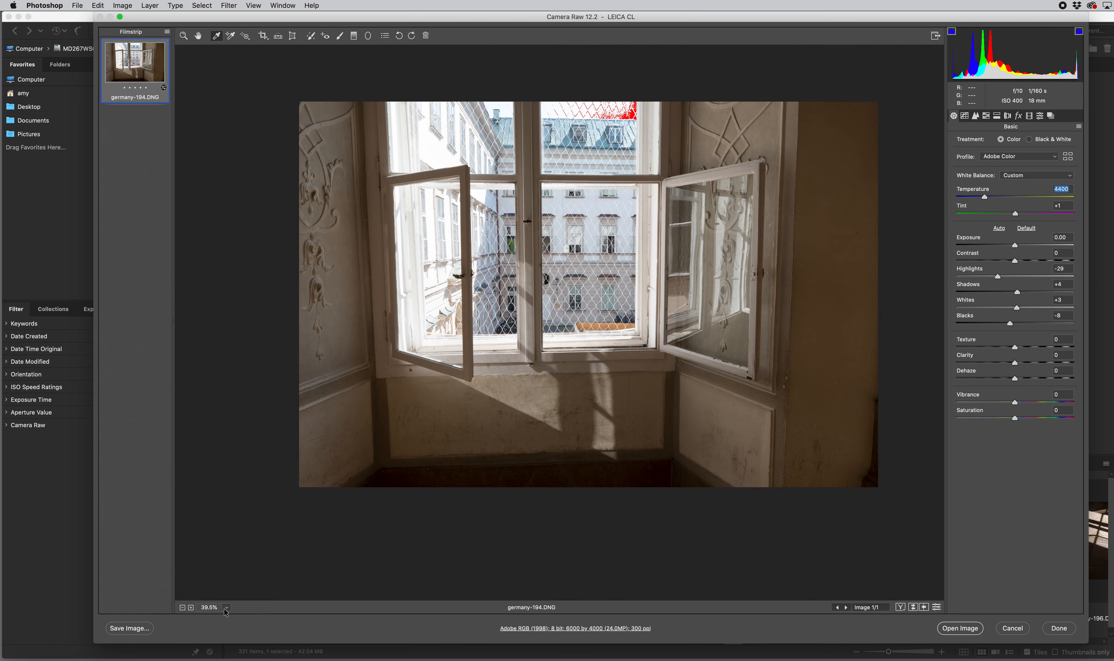
Show the before and after versions side by side and set Texture to +8.
{"action": "left_click", "coordinate": [900, 607]}
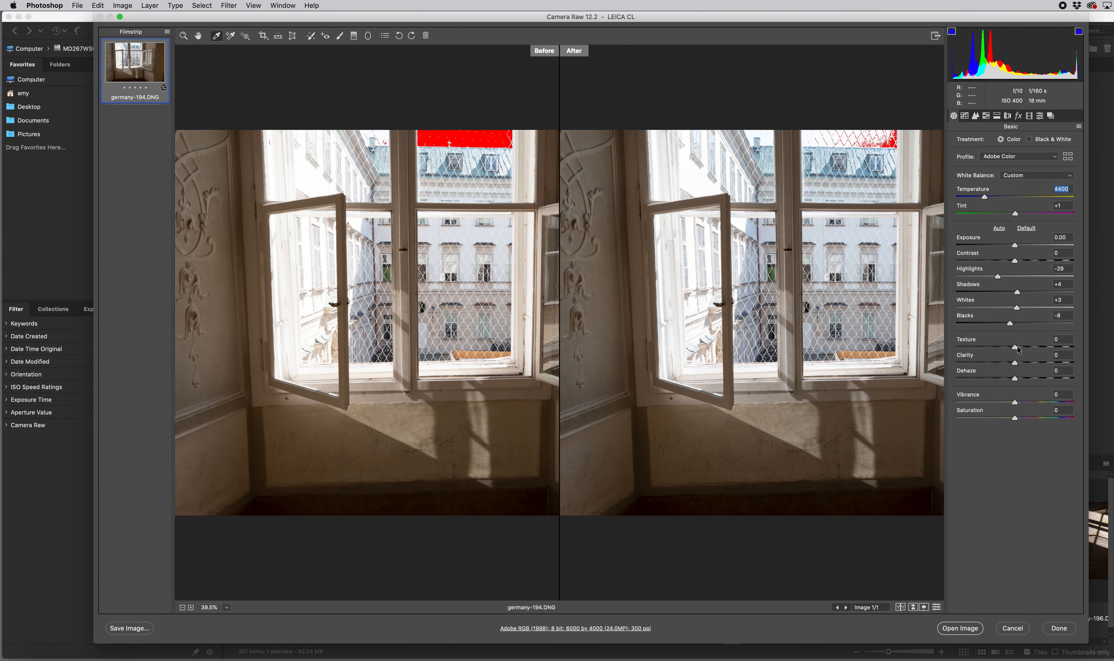
{"action": "left_click_drag", "start_coordinate": [1017, 349], "coordinate": [1021, 347]}
Enable profile corrections in the photo's lens correction settings.
{"action": "left_click", "coordinate": [1023, 117]}
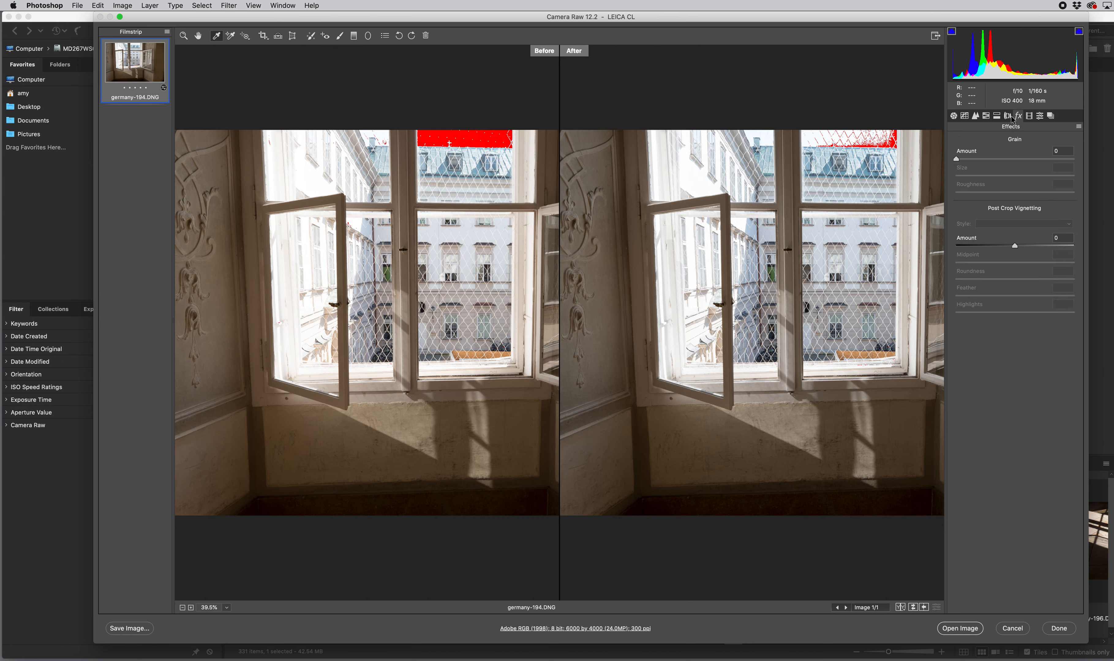
{"action": "left_click", "coordinate": [1008, 116]}
{"action": "left_click", "coordinate": [998, 169]}
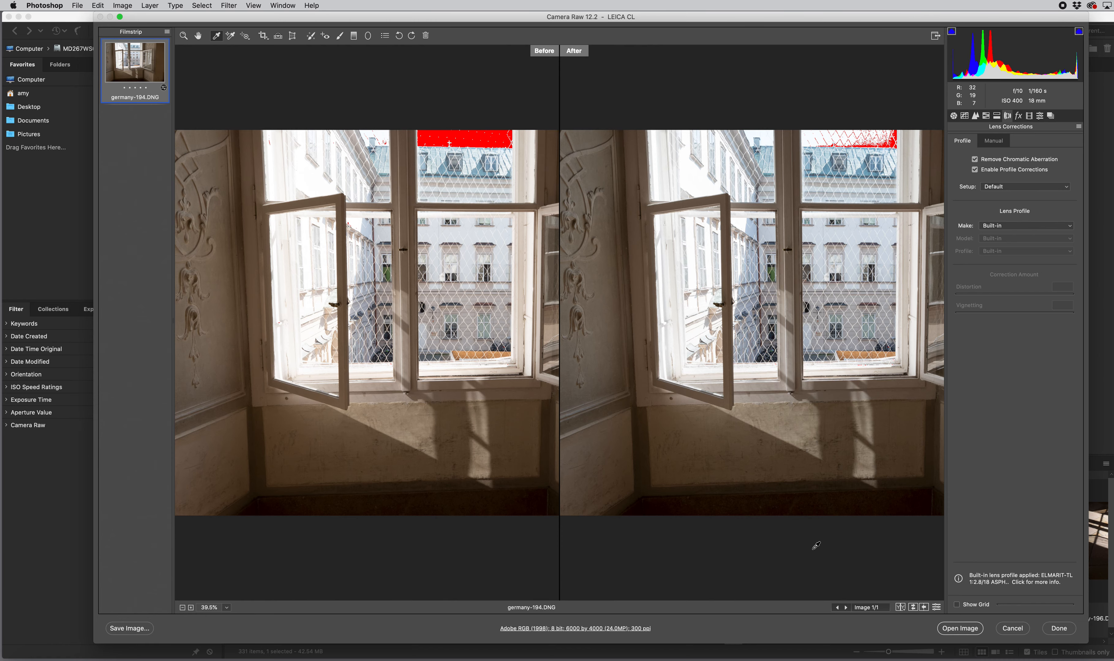
Compare the before and after versions in the other split layouts and return to the single-image view.
{"action": "left_click", "coordinate": [901, 609]}
{"action": "left_click", "coordinate": [901, 609]}
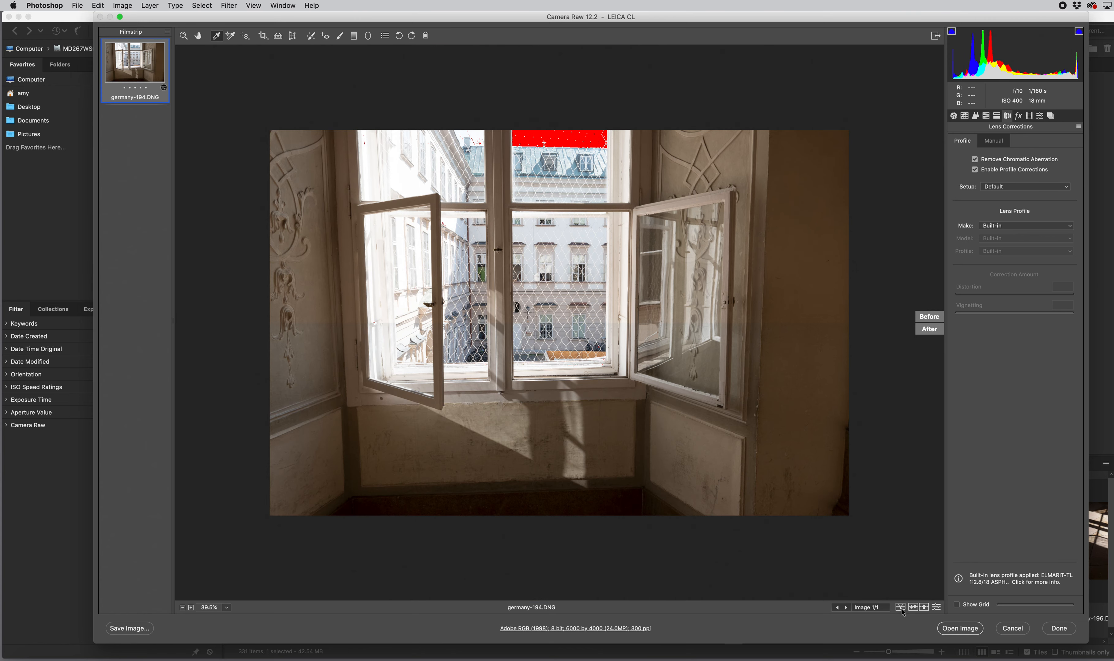
{"action": "left_click", "coordinate": [902, 610]}
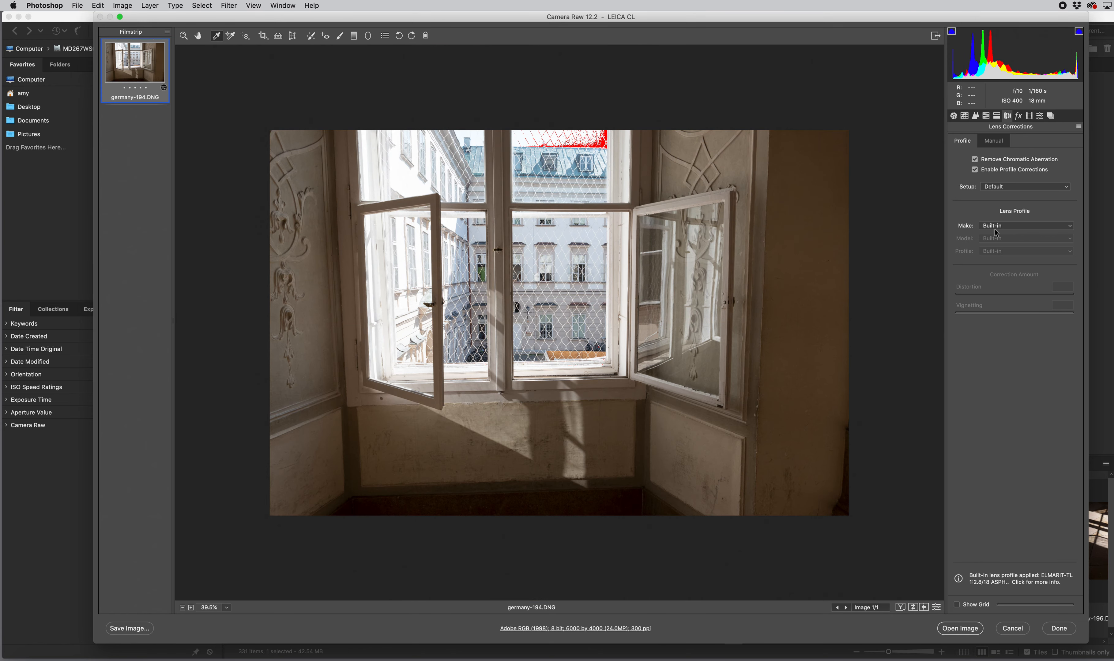
Choose Leica M as the lens make for the profile correction.
{"action": "left_click", "coordinate": [1001, 187]}
{"action": "left_click", "coordinate": [1001, 198]}
{"action": "left_click", "coordinate": [1000, 226]}
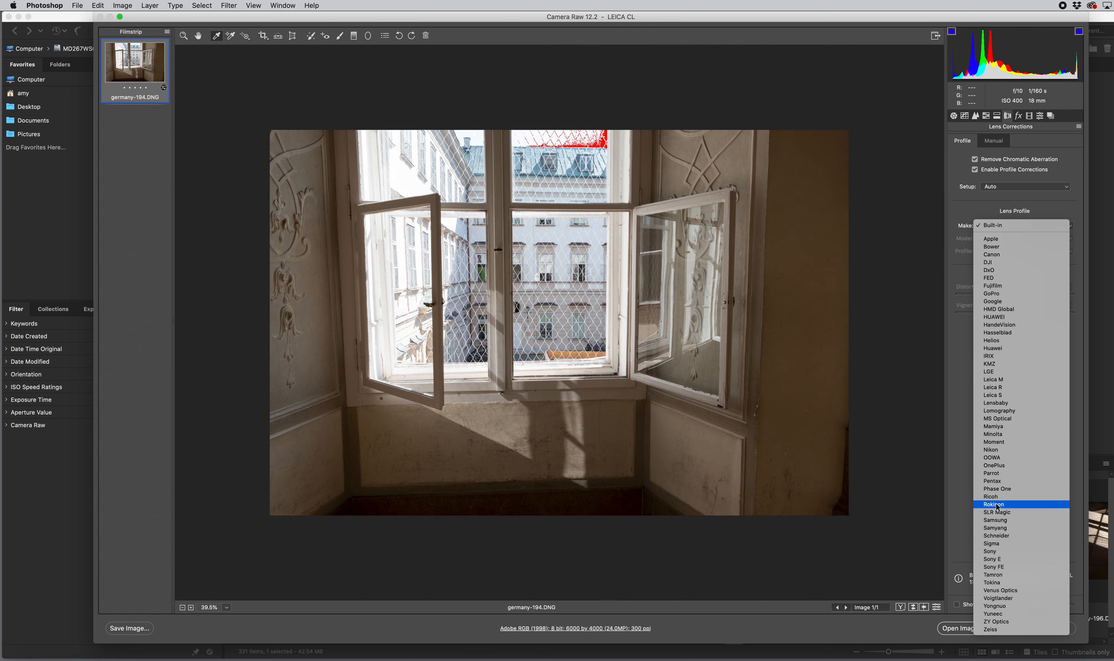
{"action": "left_click", "coordinate": [998, 383]}
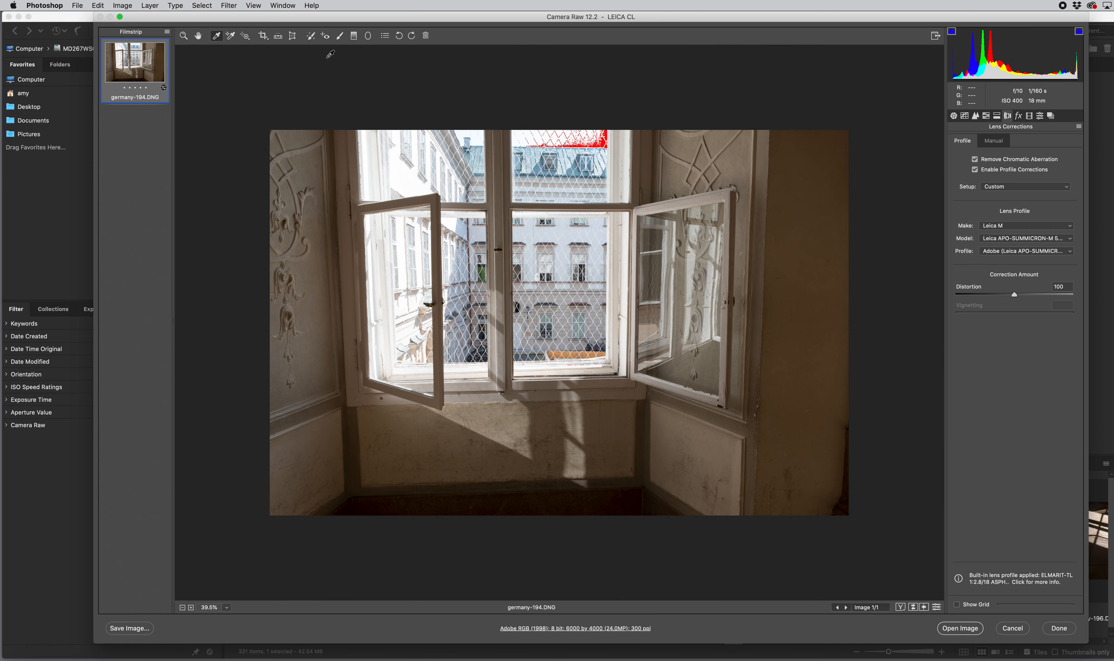
Compare the Auto, Level and Vertical Upright corrections on the photo and apply the Full perspective correction.
{"action": "left_click", "coordinate": [293, 35]}
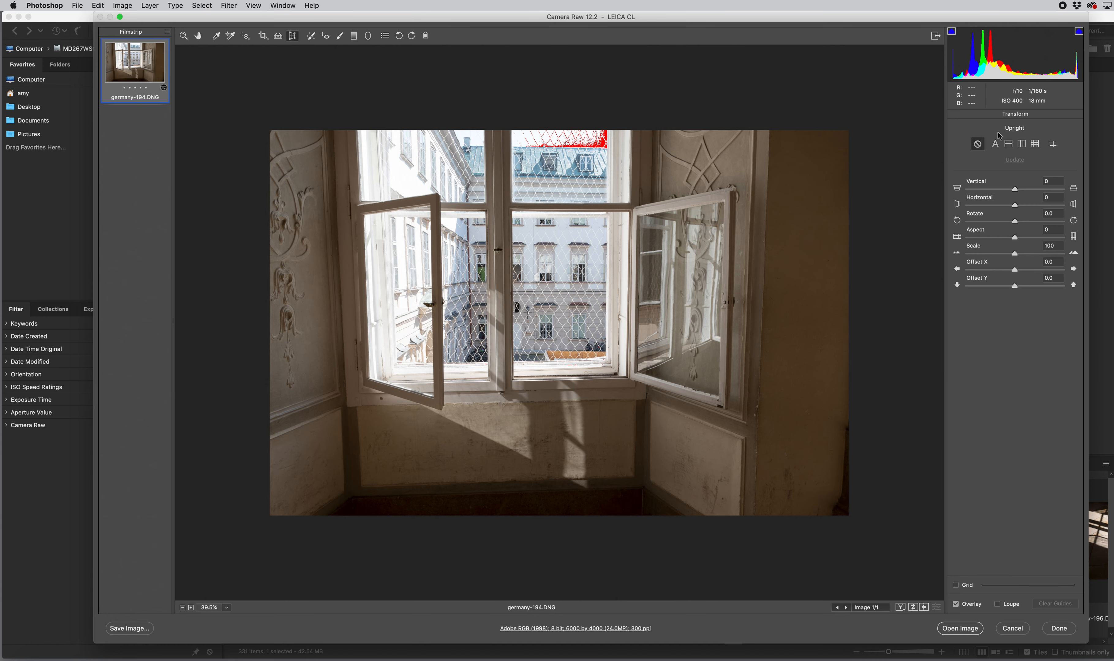
{"action": "left_click", "coordinate": [997, 144]}
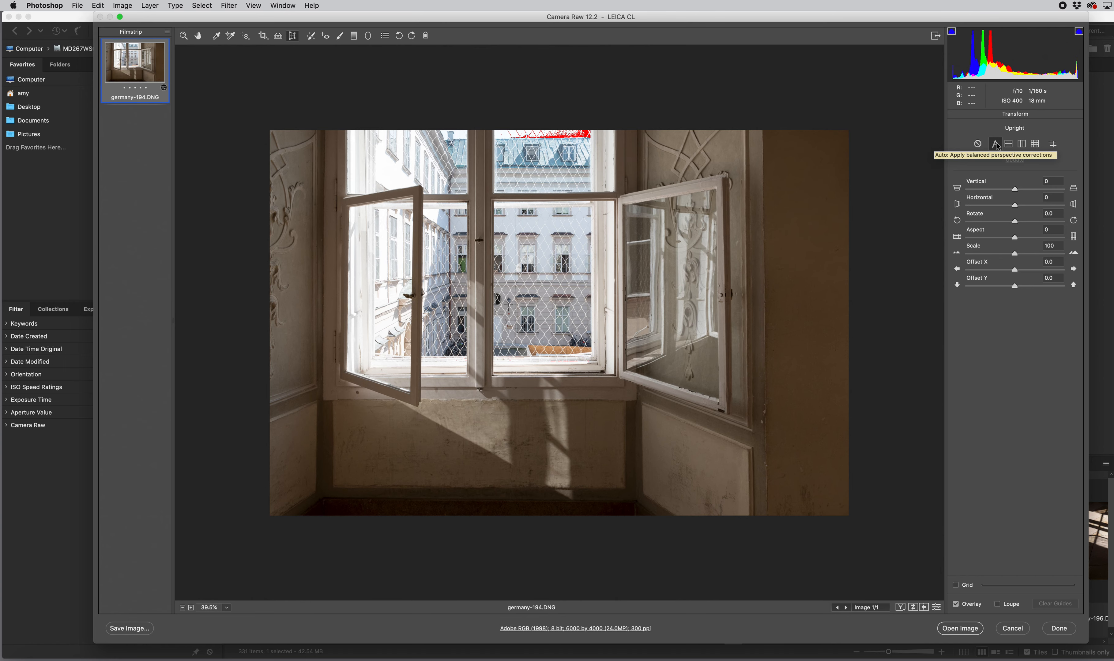
{"action": "left_click", "coordinate": [1009, 145]}
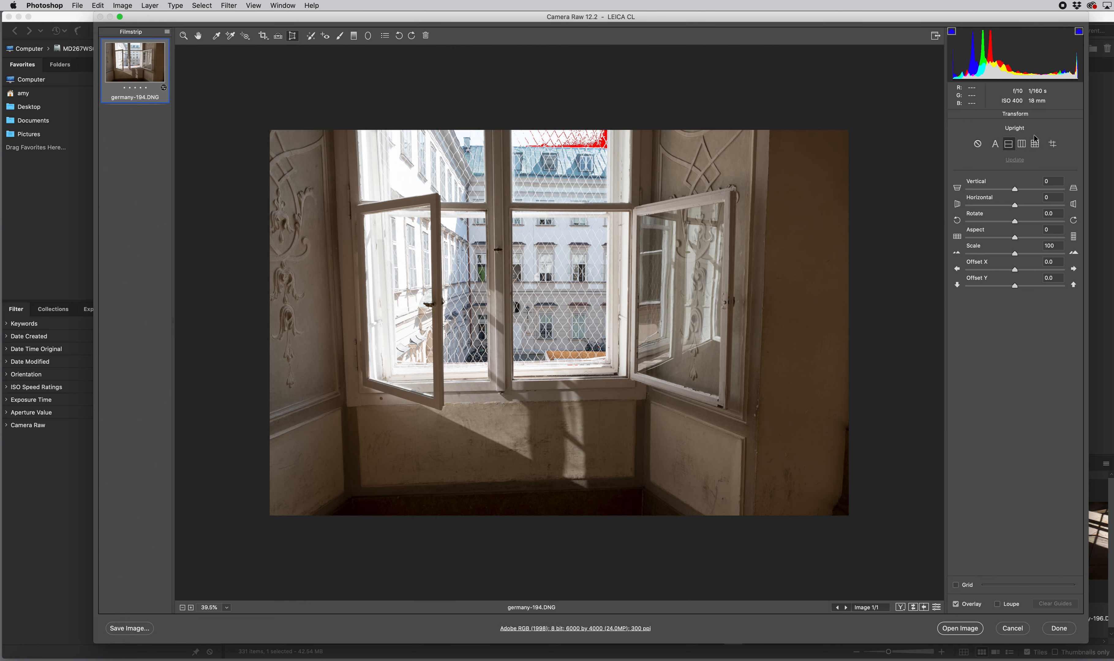
{"action": "left_click", "coordinate": [1022, 145]}
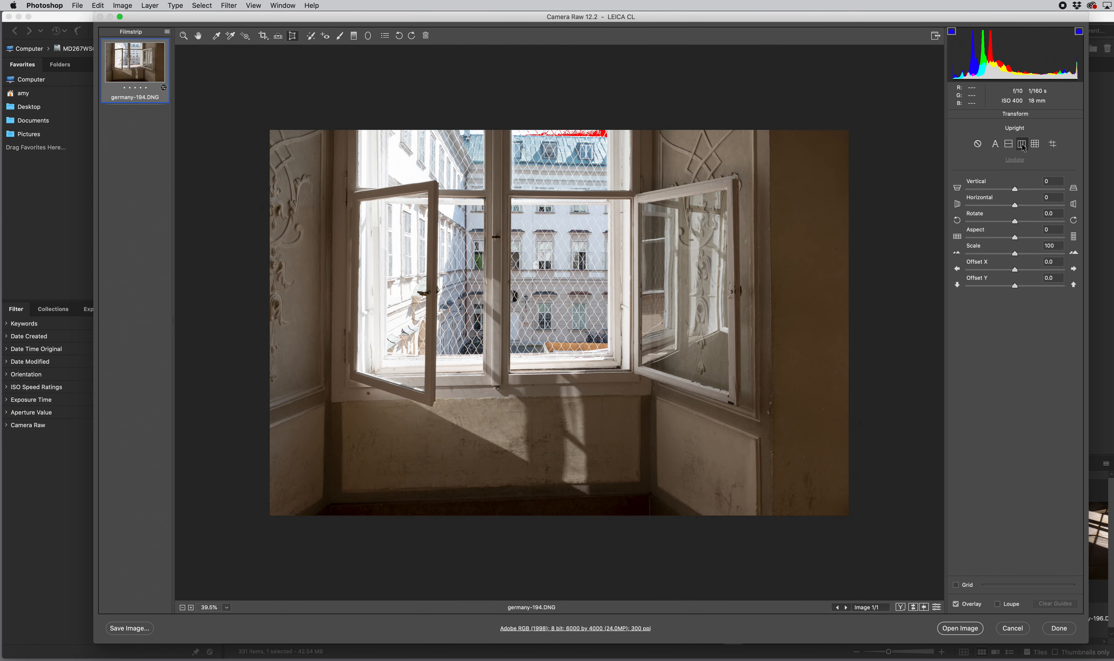
{"action": "left_click", "coordinate": [1035, 145]}
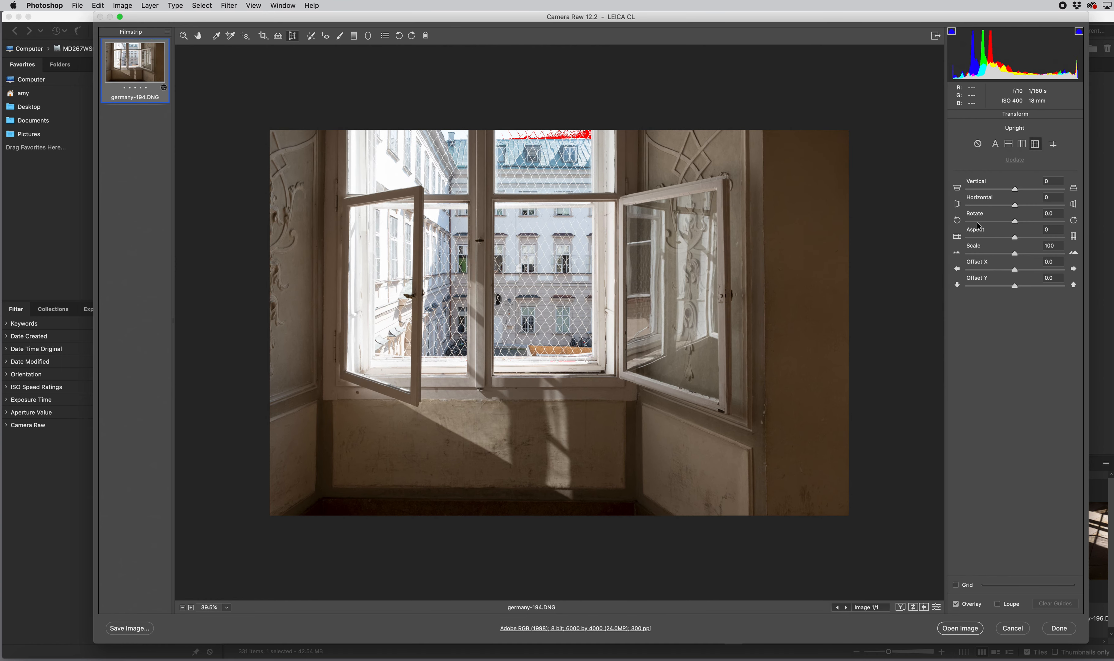
Fine-tune the perspective with Vertical at -7 and enlarge the photo to a Scale of 103 to remove the empty edges.
{"action": "left_click_drag", "start_coordinate": [1016, 193], "coordinate": [1013, 194]}
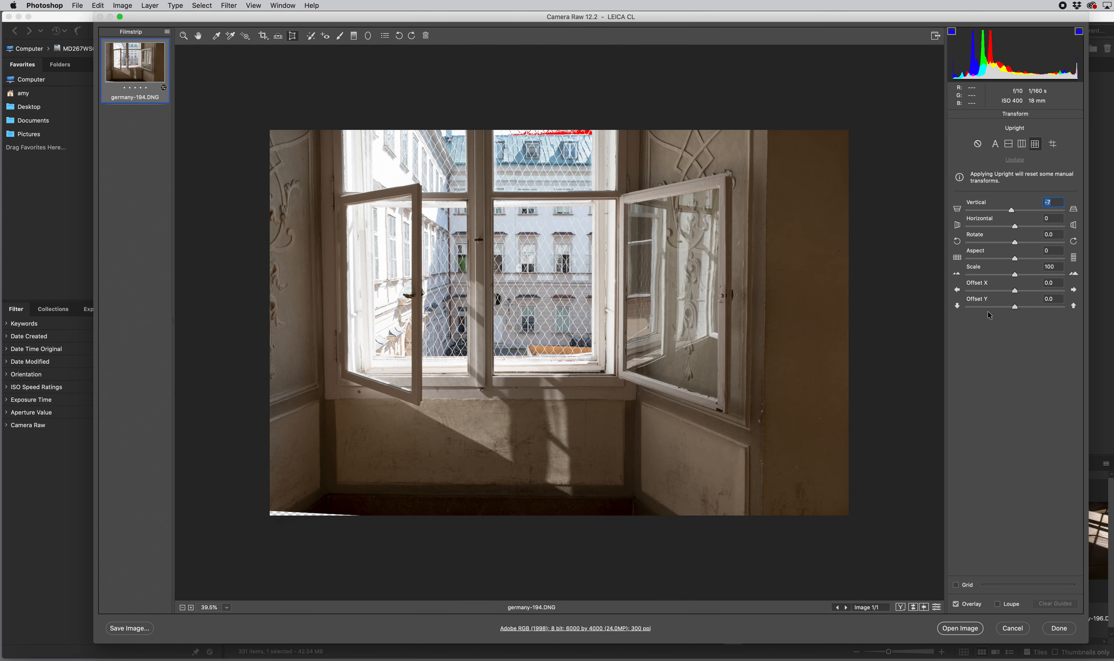
{"action": "left_click", "coordinate": [1014, 277]}
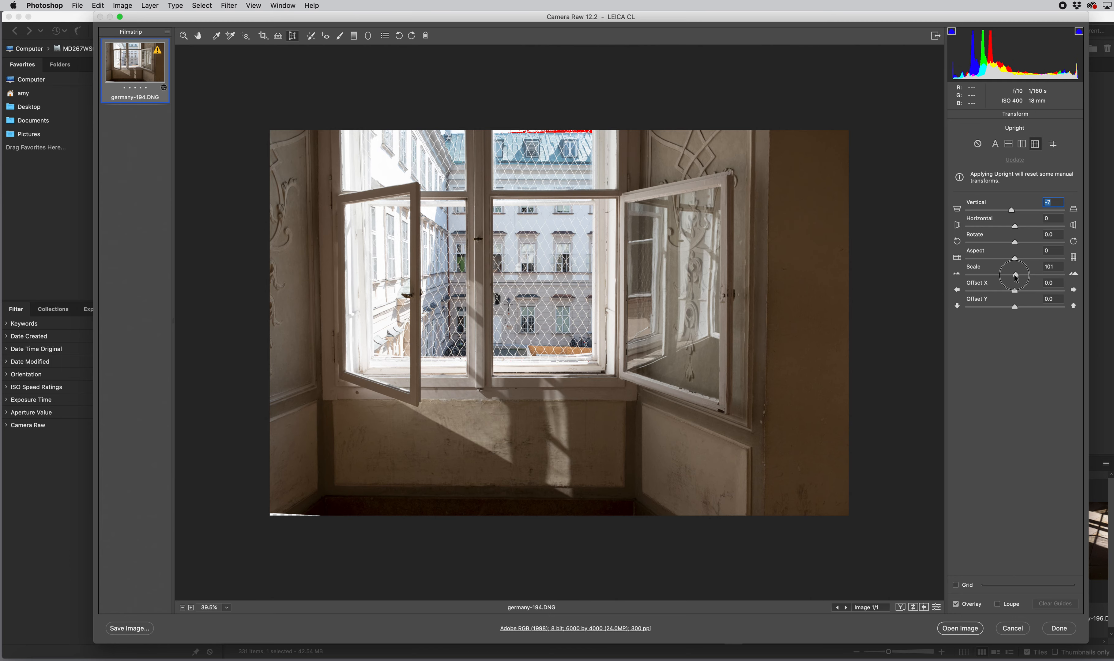
{"action": "left_click_drag", "start_coordinate": [1016, 277], "coordinate": [1017, 277]}
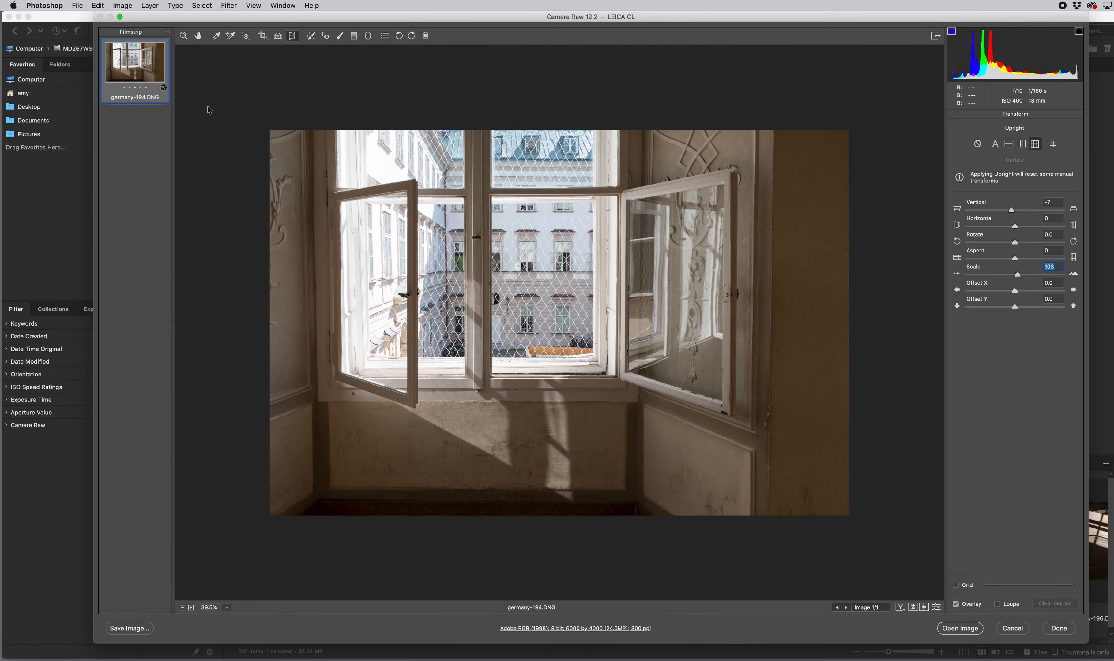
{"action": "left_click", "coordinate": [184, 36]}
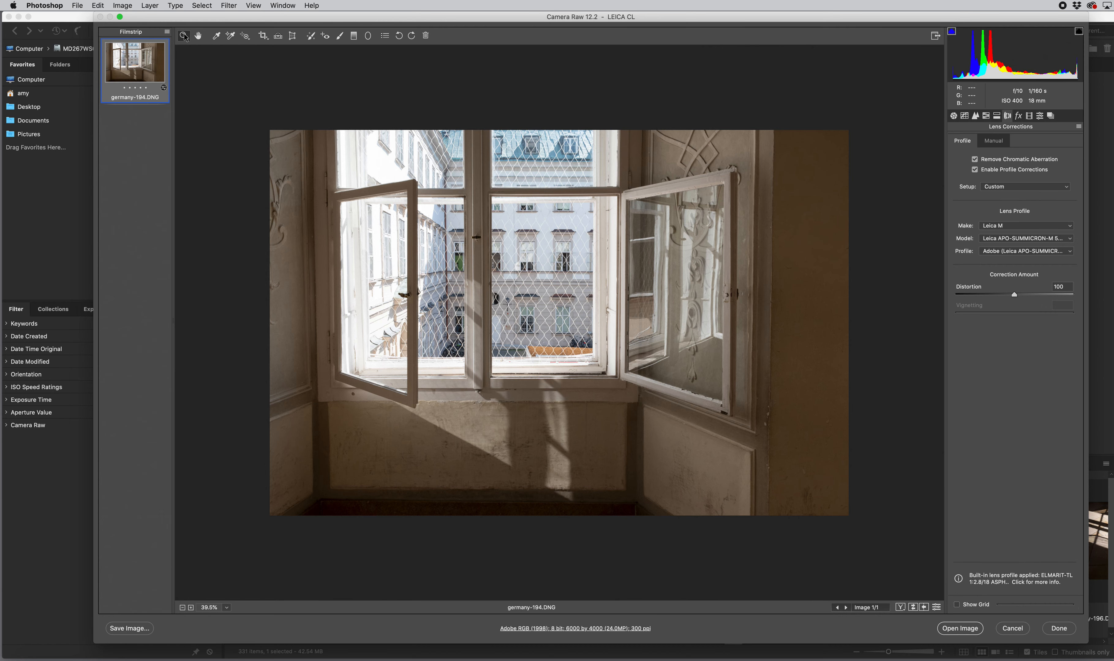
Convert the photo to the Black & White treatment with the Adobe Monochrome profile.
{"action": "left_click", "coordinate": [954, 116]}
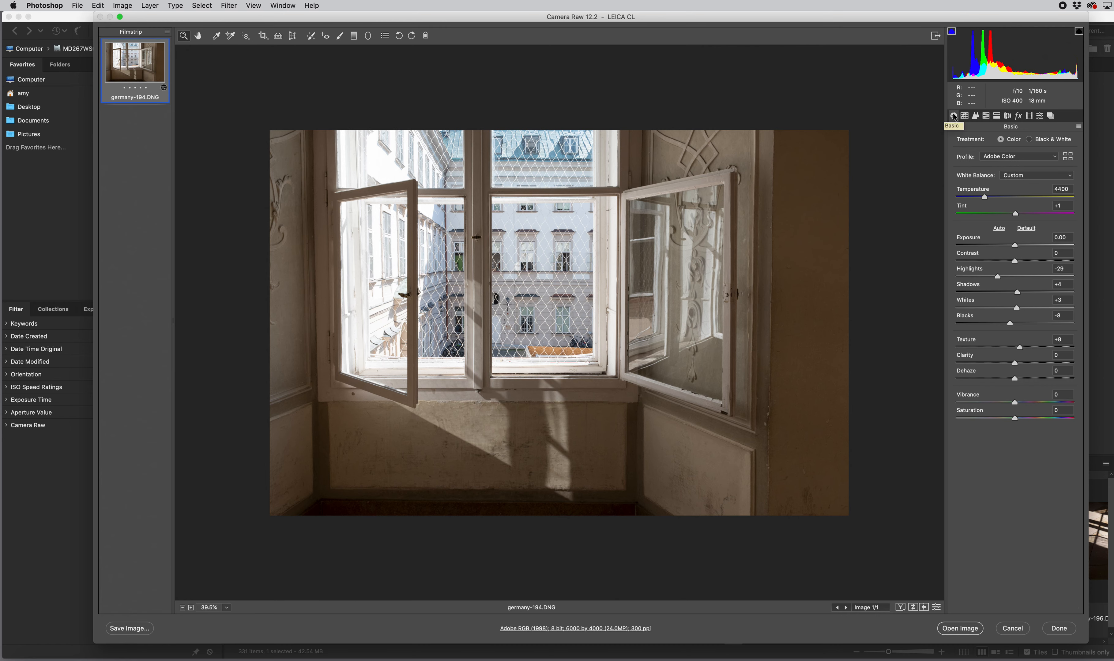
{"action": "left_click", "coordinate": [1030, 140]}
{"action": "left_click", "coordinate": [1003, 156]}
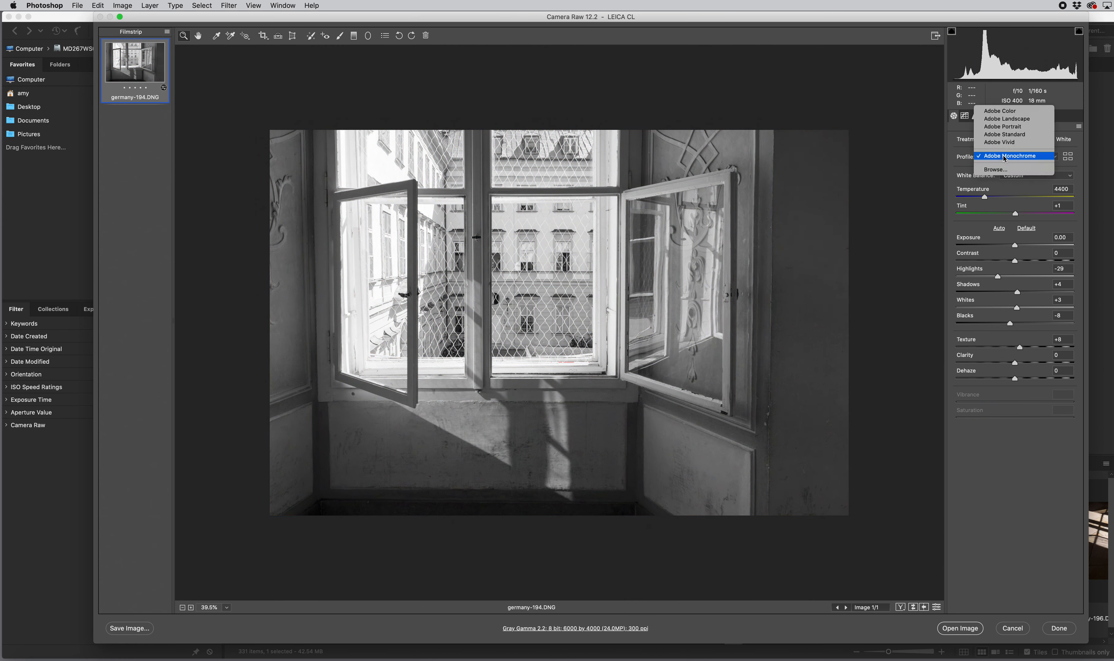
{"action": "left_click", "coordinate": [1004, 158]}
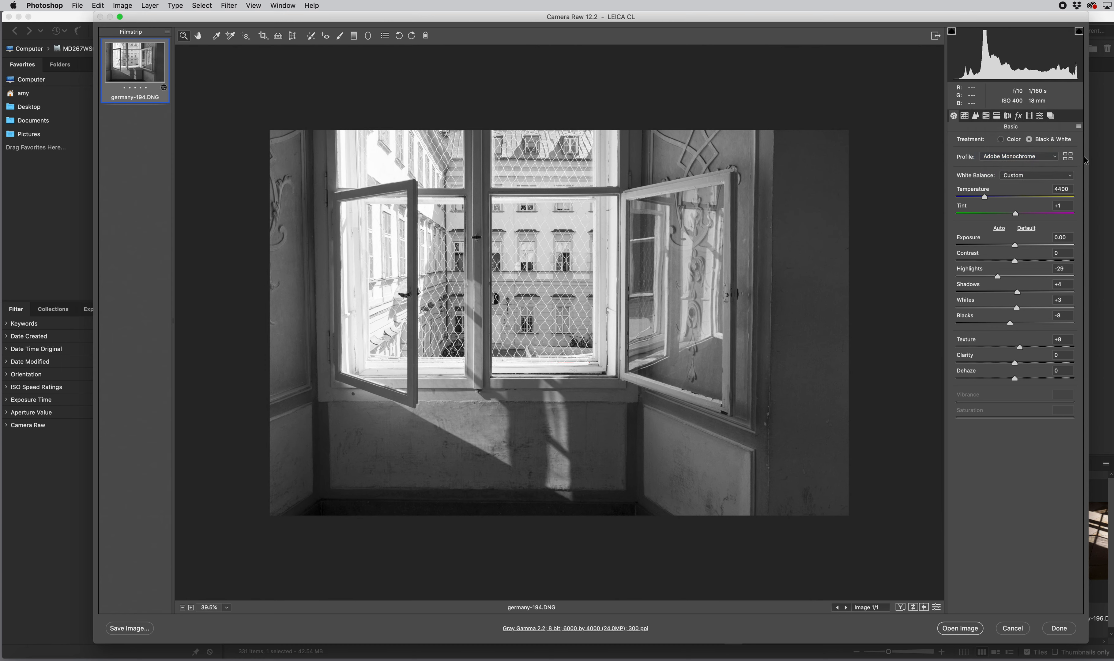
Browse the B&W profiles and try the numbered looks from B&W 01 to B&W 12 on the photo.
{"action": "left_click", "coordinate": [1068, 158]}
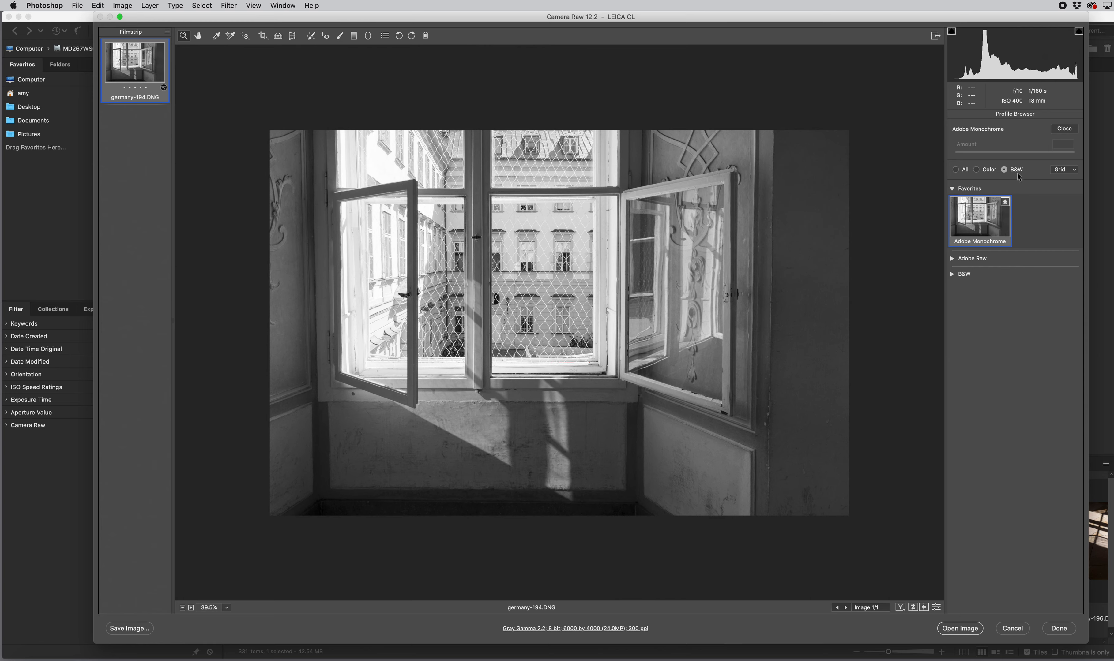
{"action": "left_click", "coordinate": [953, 274]}
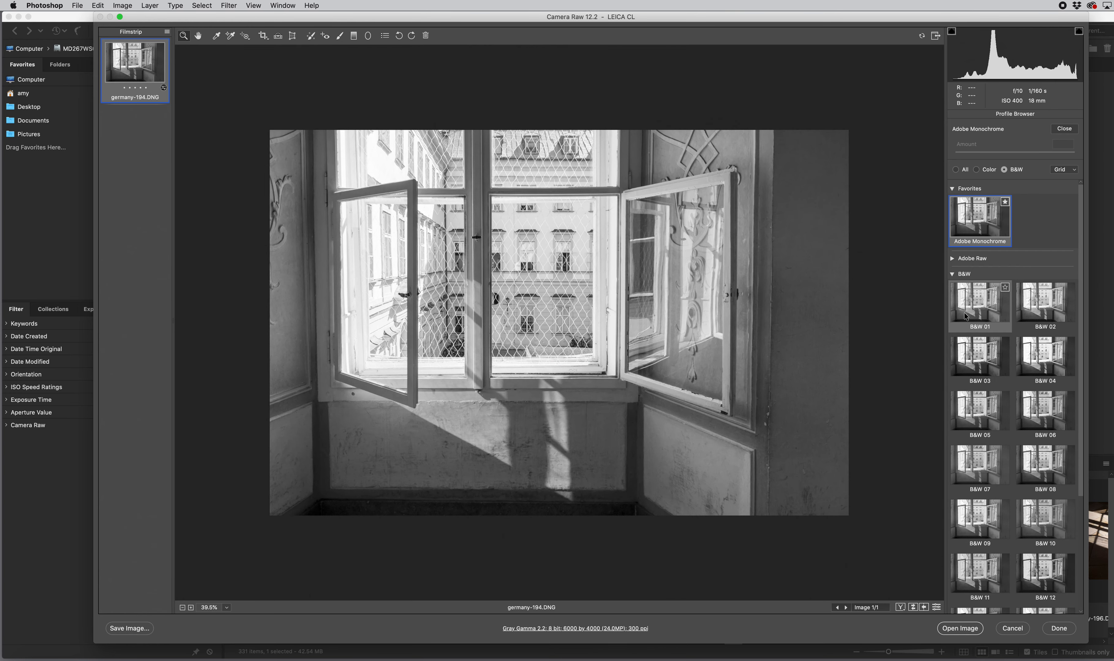
{"action": "left_click", "coordinate": [969, 312]}
{"action": "left_click", "coordinate": [1049, 307]}
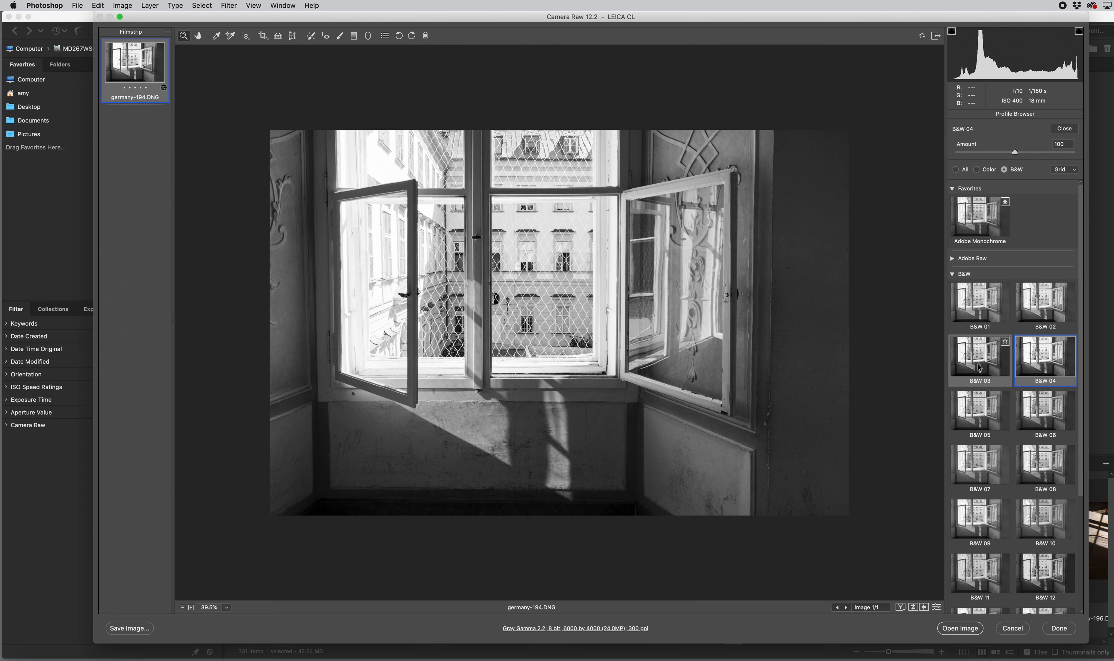
{"action": "left_click", "coordinate": [972, 371]}
{"action": "left_click", "coordinate": [979, 411]}
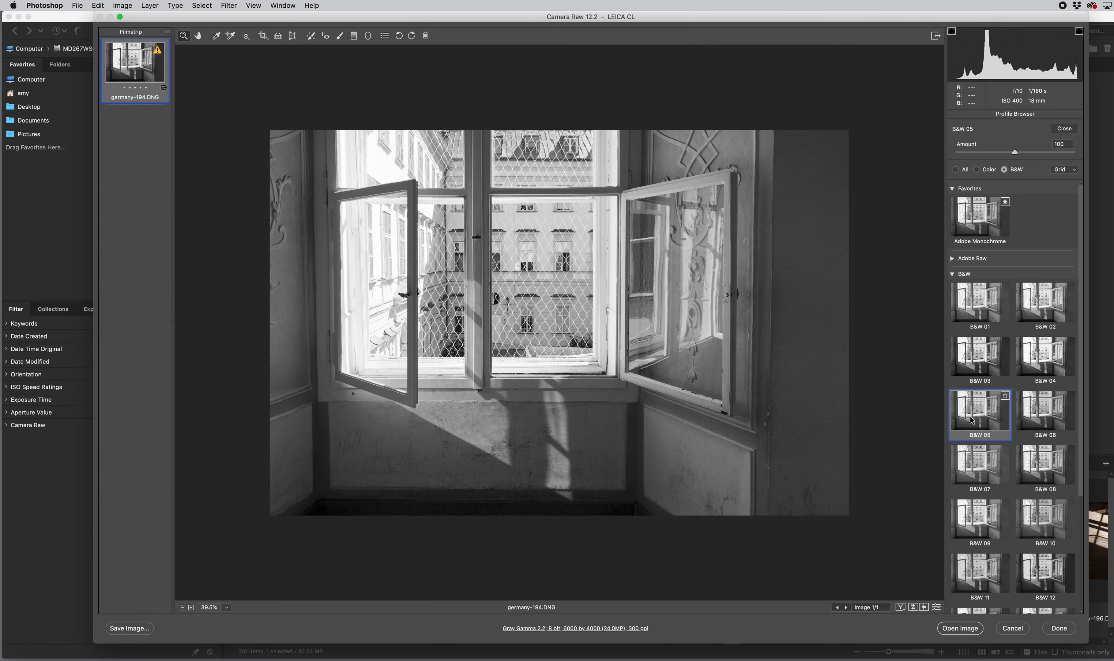
{"action": "left_click", "coordinate": [1049, 420]}
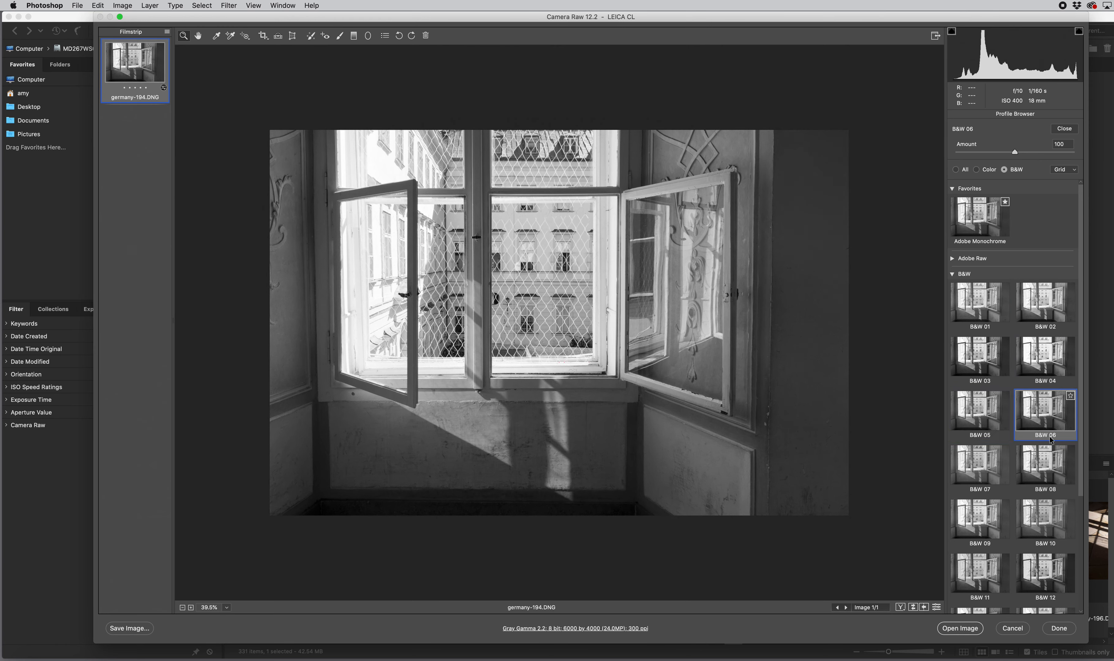
{"action": "left_click", "coordinate": [1041, 477]}
{"action": "left_click", "coordinate": [974, 475]}
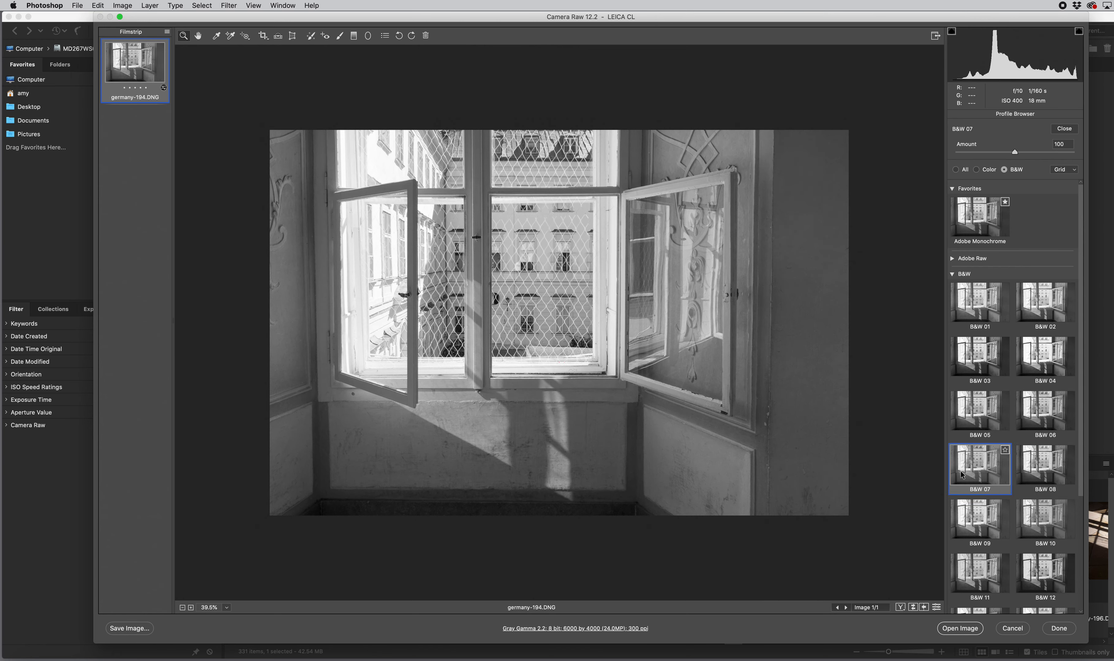
{"action": "left_click", "coordinate": [977, 521]}
{"action": "left_click", "coordinate": [1064, 517]}
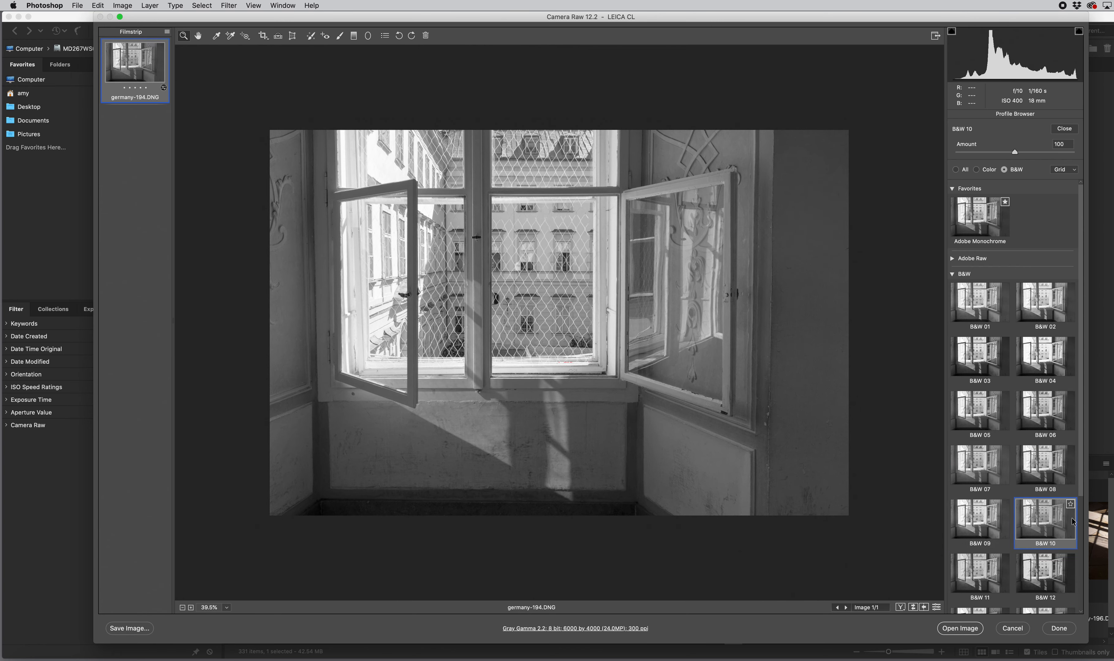
{"action": "left_click", "coordinate": [1063, 592]}
{"action": "left_click", "coordinate": [972, 583]}
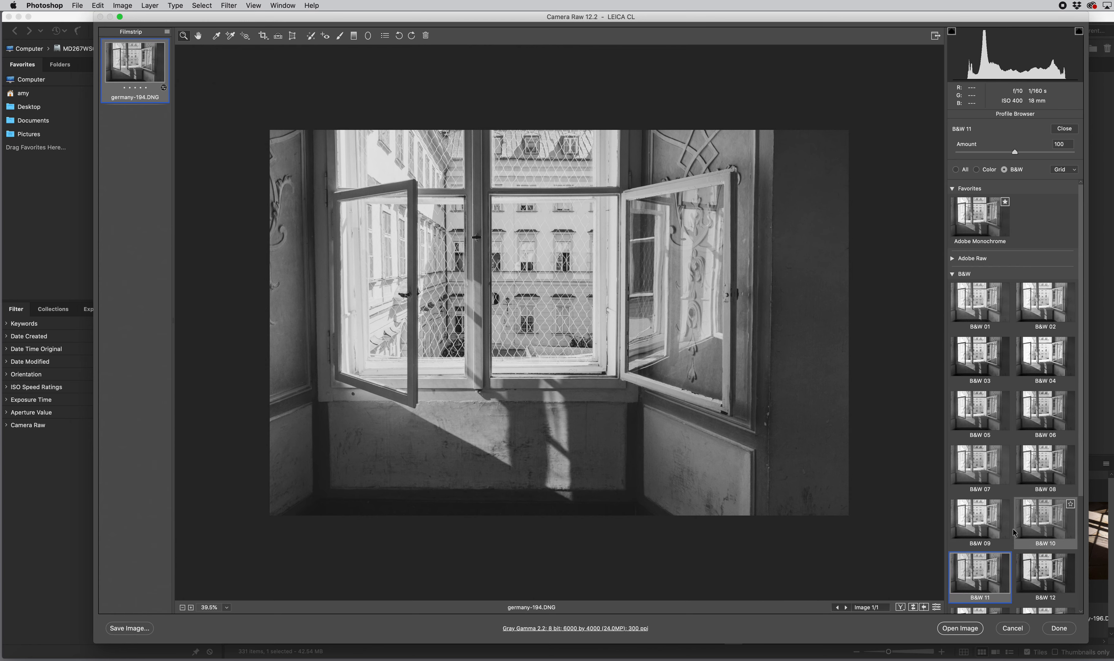
Compare the blue, green, orange and red B&W filter profiles, apply B&W Red Filter, and view the color profiles.
{"action": "scroll", "coordinate": [1014, 533], "scroll_direction": "down", "scroll_amount": 5}
{"action": "left_click", "coordinate": [971, 486]}
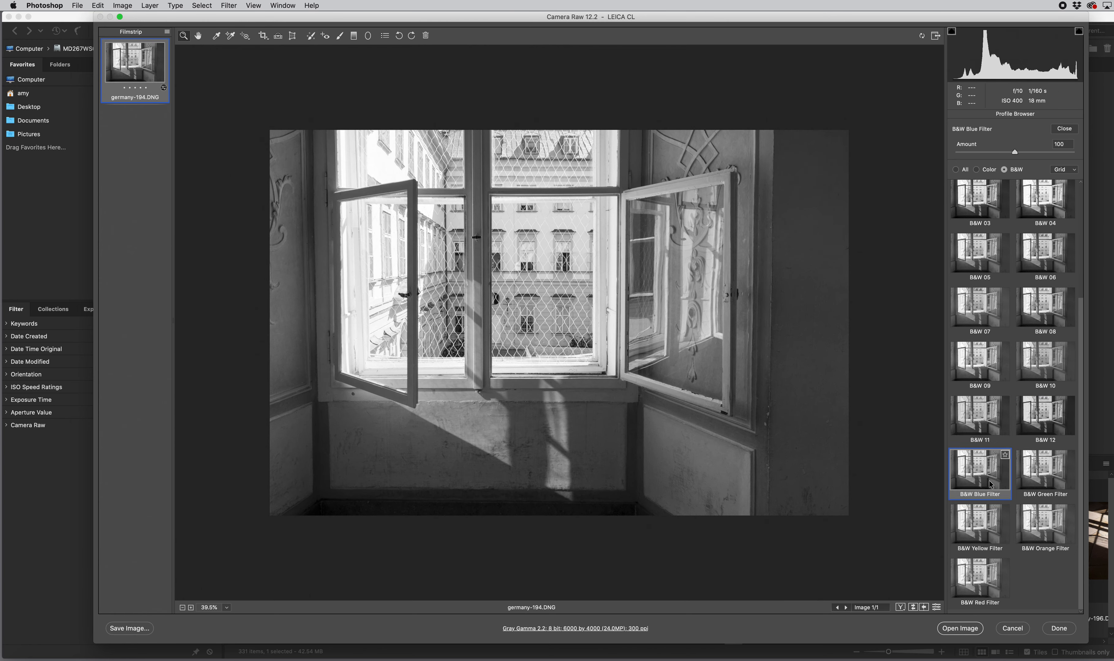
{"action": "left_click", "coordinate": [1051, 477]}
{"action": "left_click", "coordinate": [1044, 525]}
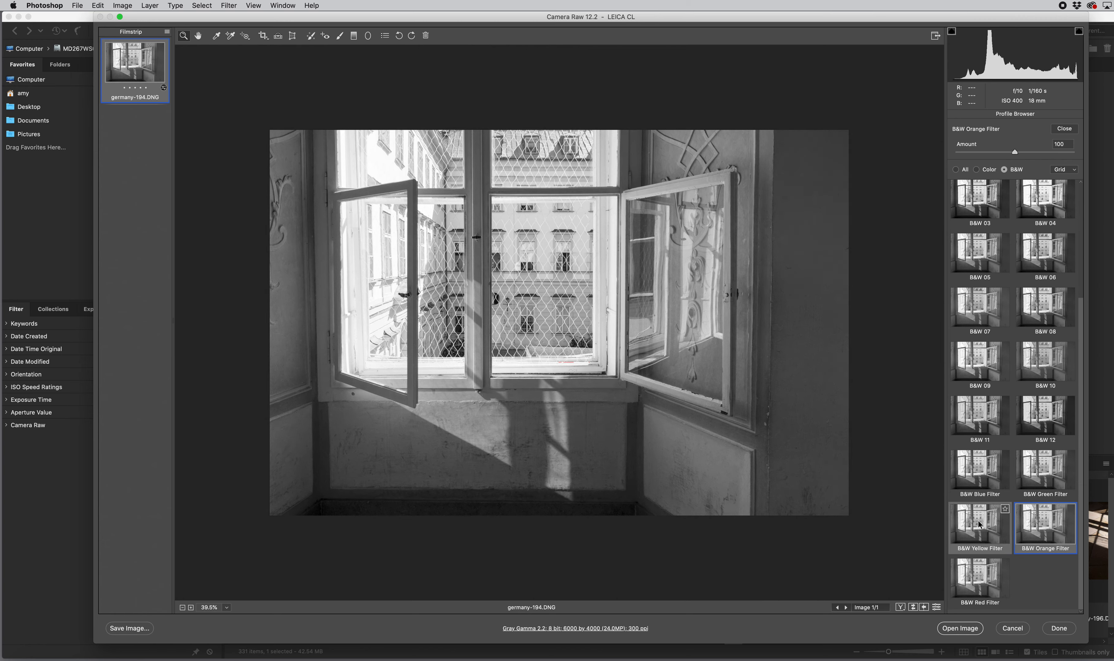
{"action": "left_click", "coordinate": [980, 579]}
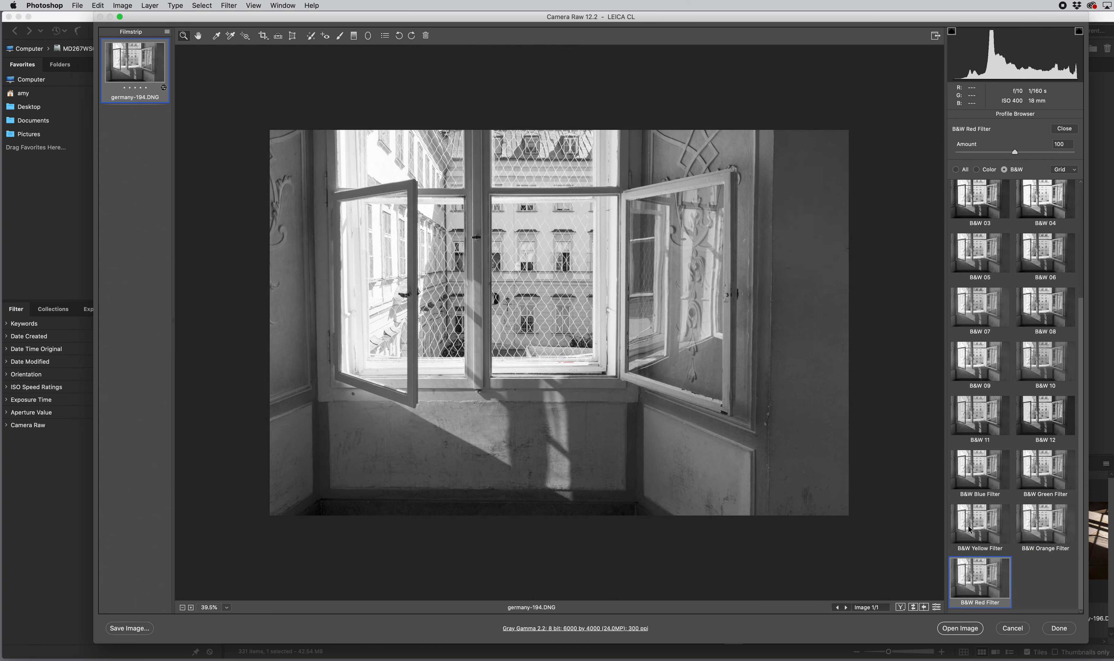
{"action": "scroll", "coordinate": [954, 516], "scroll_direction": "up", "scroll_amount": 5}
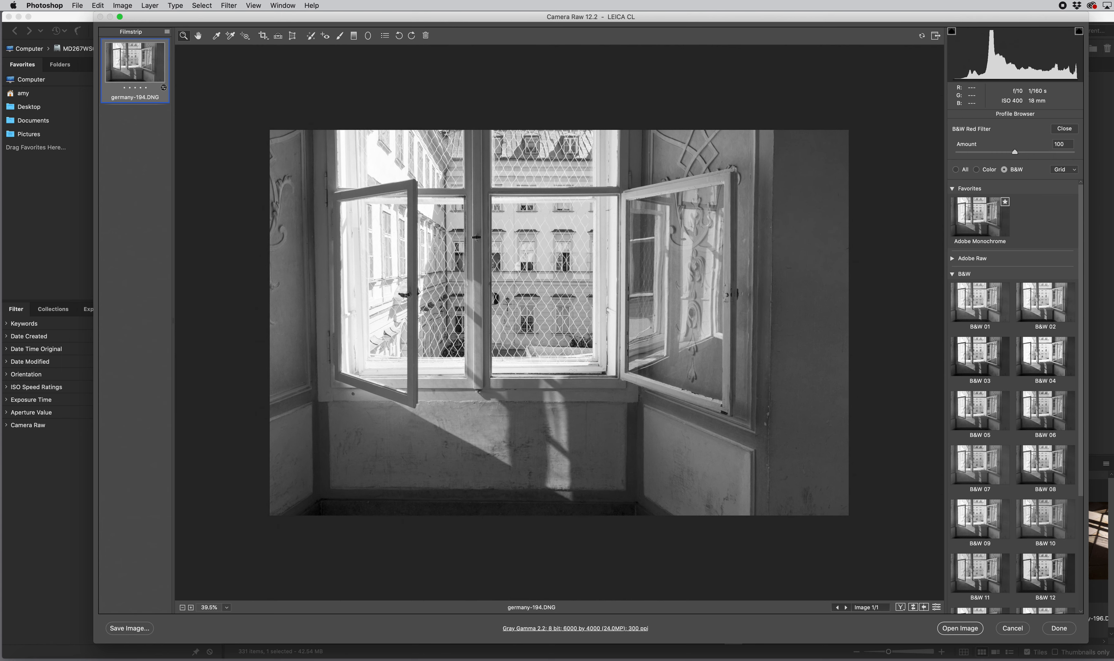
{"action": "left_click", "coordinate": [978, 170]}
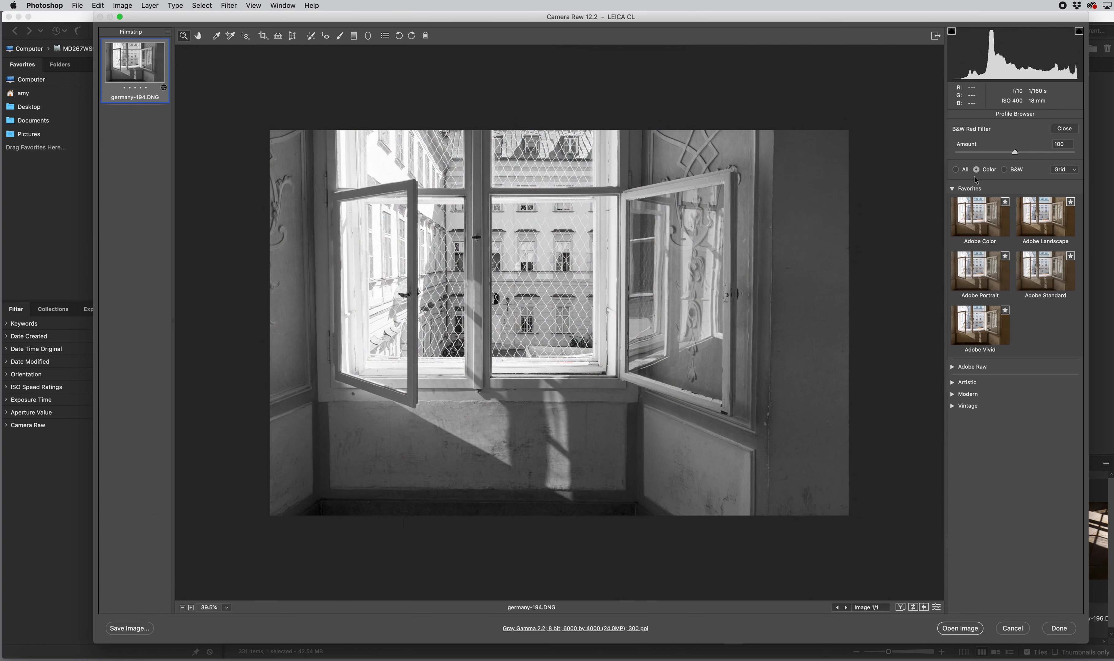
{"action": "left_click", "coordinate": [1064, 131]}
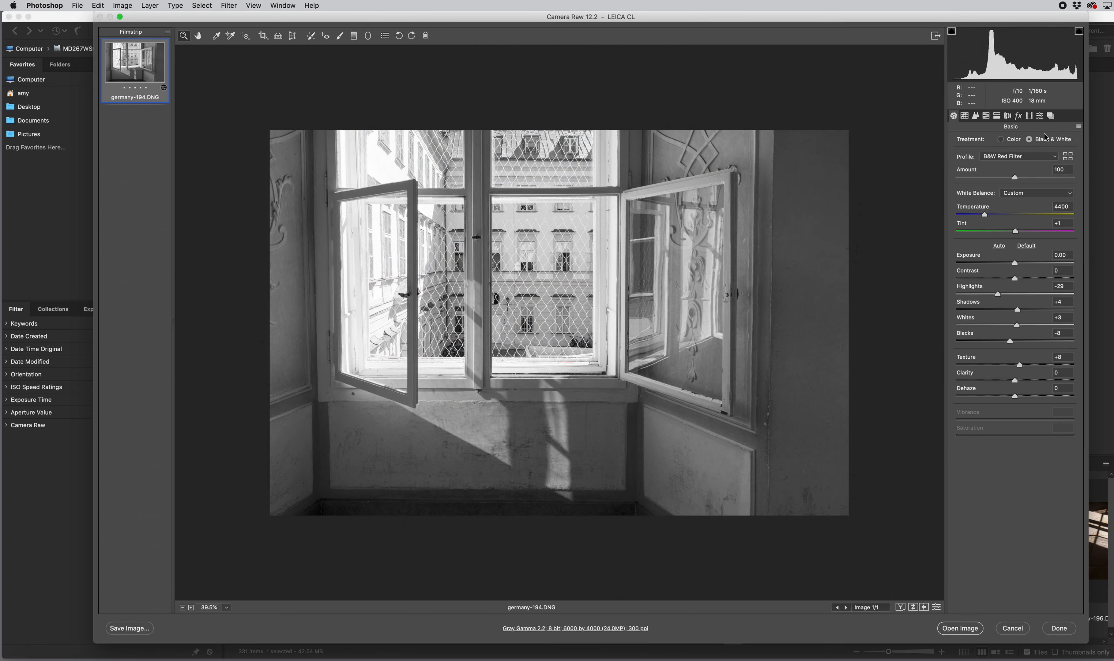
Return the photo to the Color treatment and open it in Photoshop as a Smart Object through the workflow options.
{"action": "left_click", "coordinate": [1001, 141]}
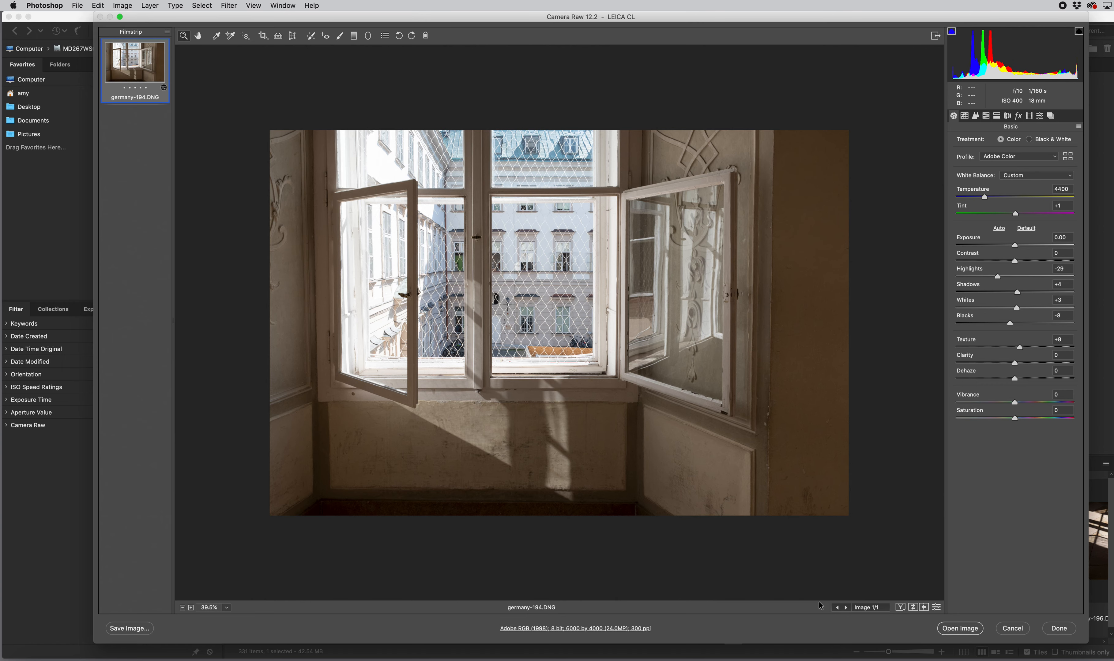
{"action": "left_click", "coordinate": [628, 631]}
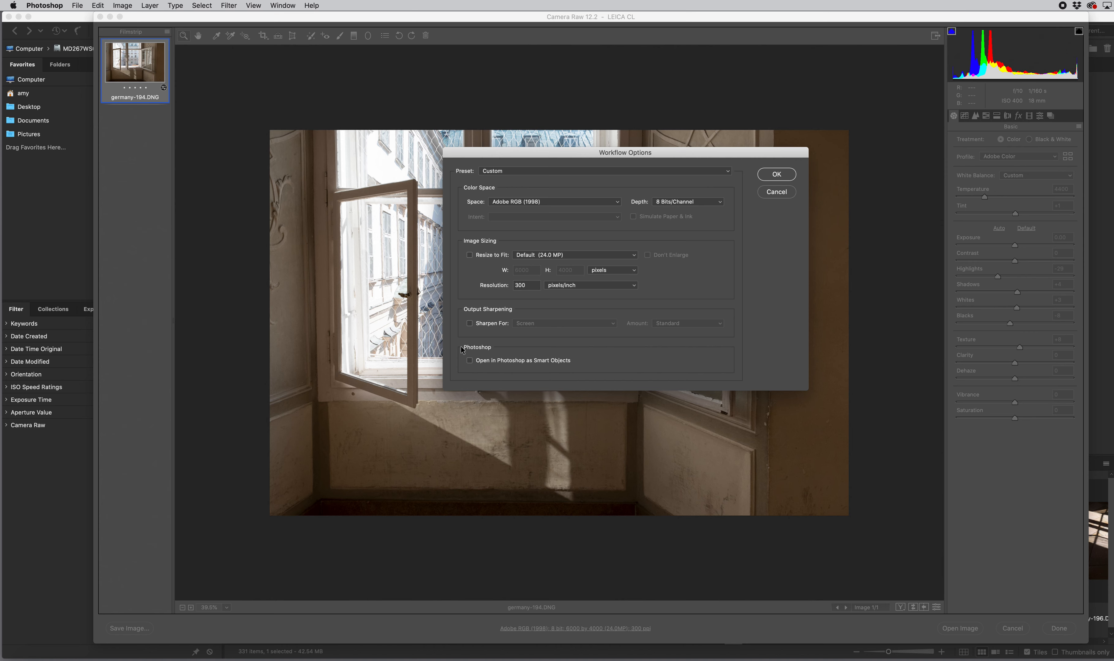
{"action": "left_click", "coordinate": [470, 361]}
{"action": "left_click", "coordinate": [548, 364]}
{"action": "left_click", "coordinate": [547, 365]}
{"action": "left_click", "coordinate": [776, 175]}
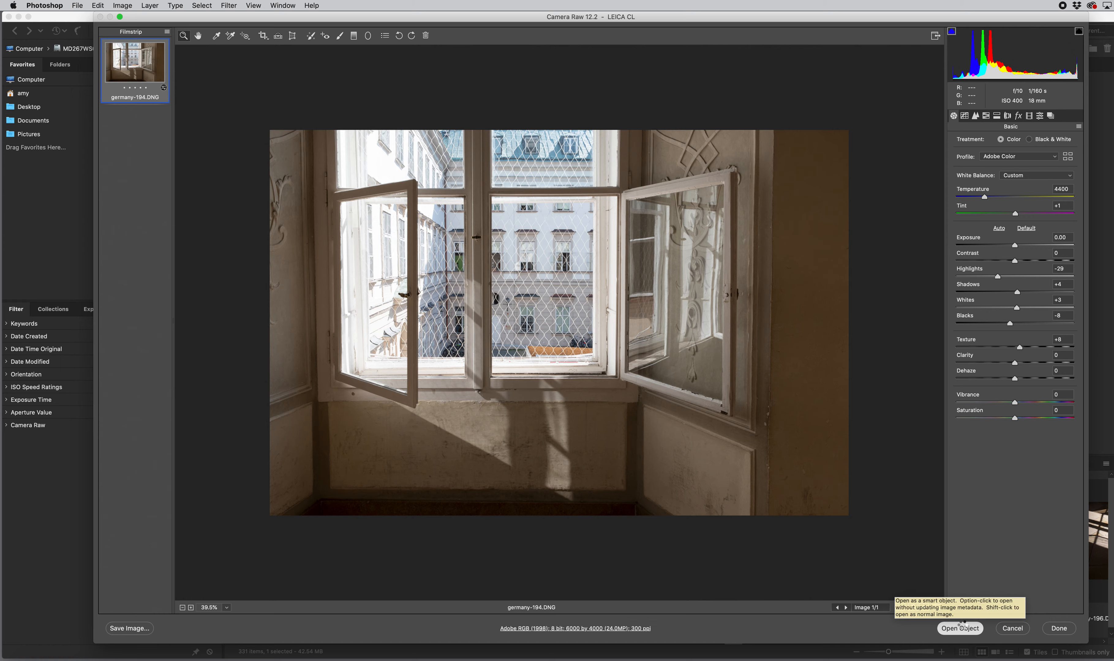
{"action": "left_click", "coordinate": [960, 628]}
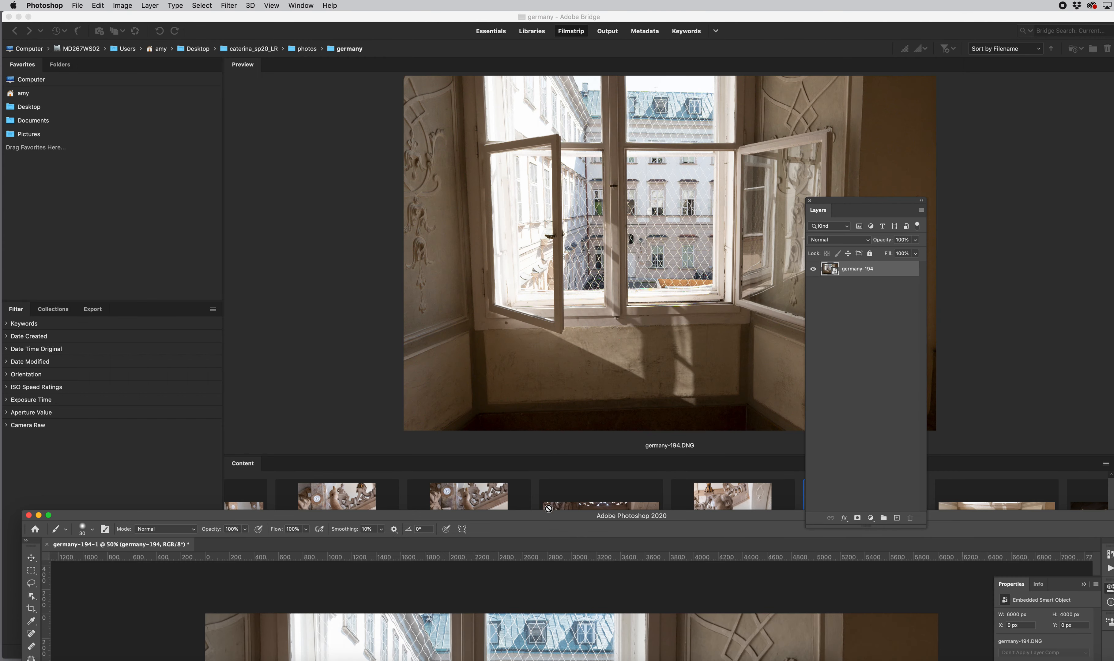
Reposition the Photoshop window to fill the screen and dock the floating Layers panel above Channels and Paths.
{"action": "left_click_drag", "start_coordinate": [555, 519], "coordinate": [527, 14]}
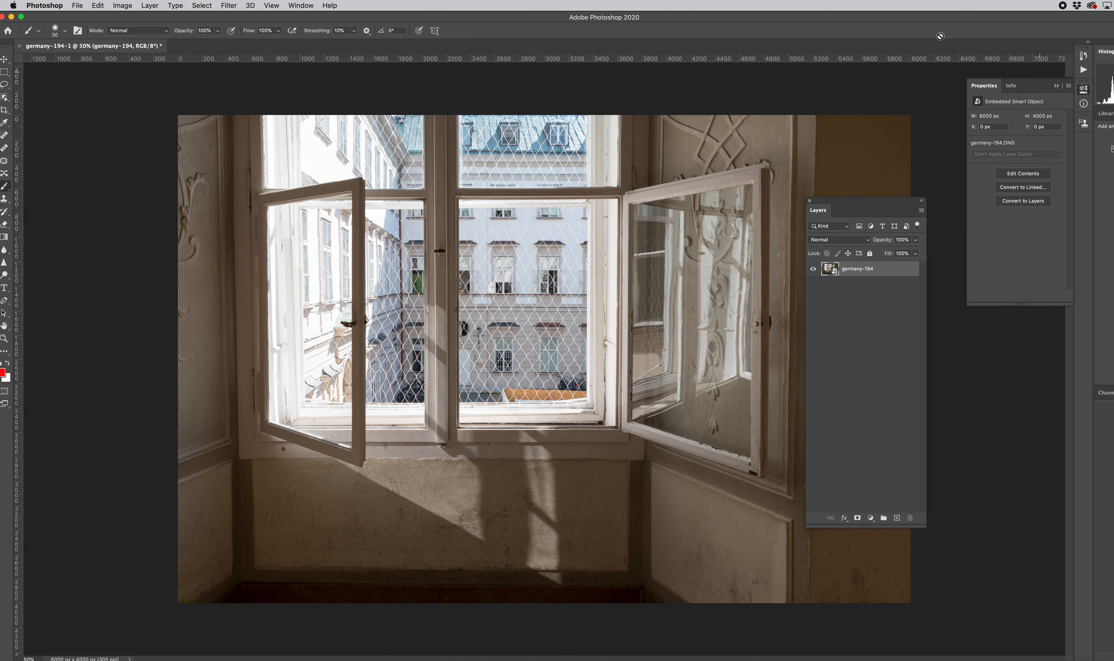
{"action": "left_click_drag", "start_coordinate": [1113, 287], "coordinate": [1107, 287]}
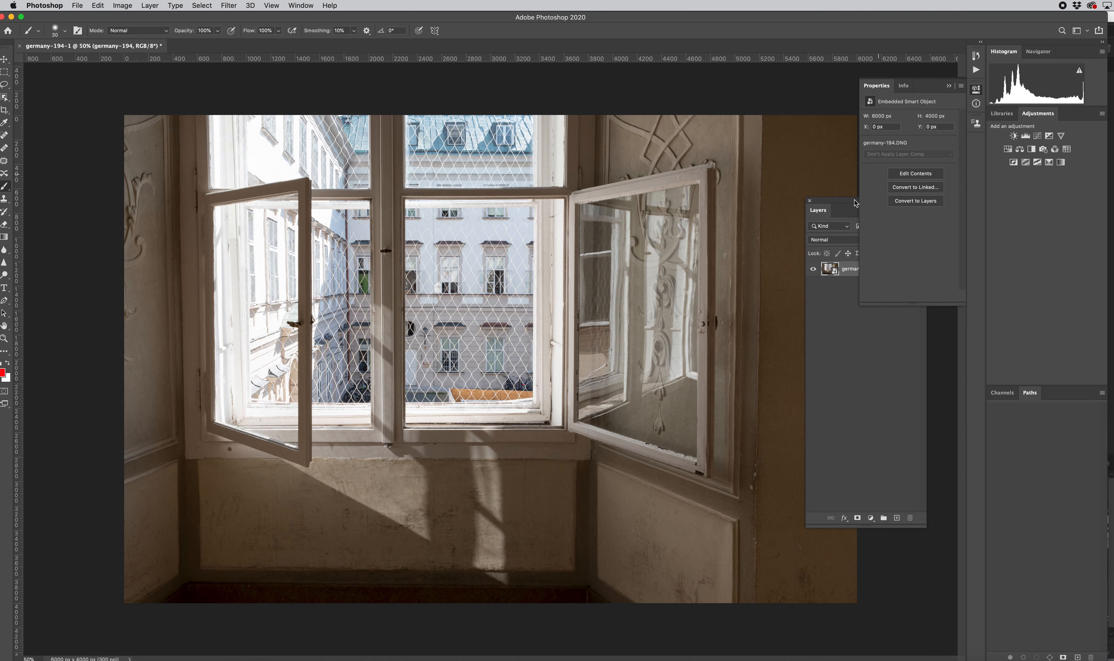
{"action": "left_click_drag", "start_coordinate": [843, 210], "coordinate": [1020, 386]}
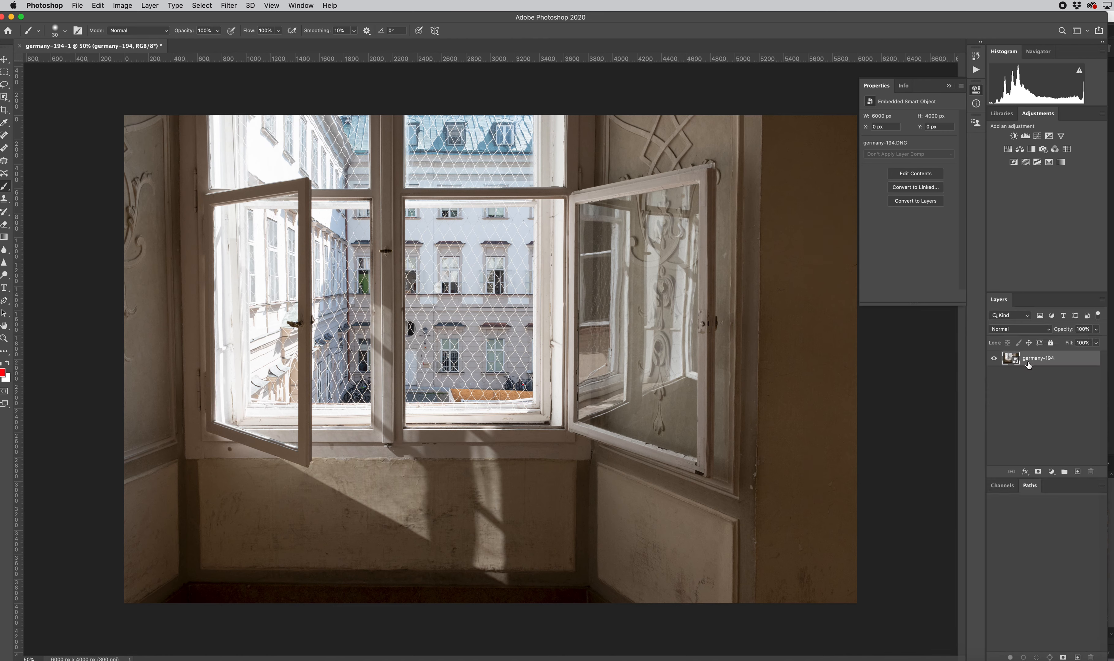
{"action": "left_click", "coordinate": [302, 6]}
{"action": "mouse_move", "coordinate": [306, 18]}
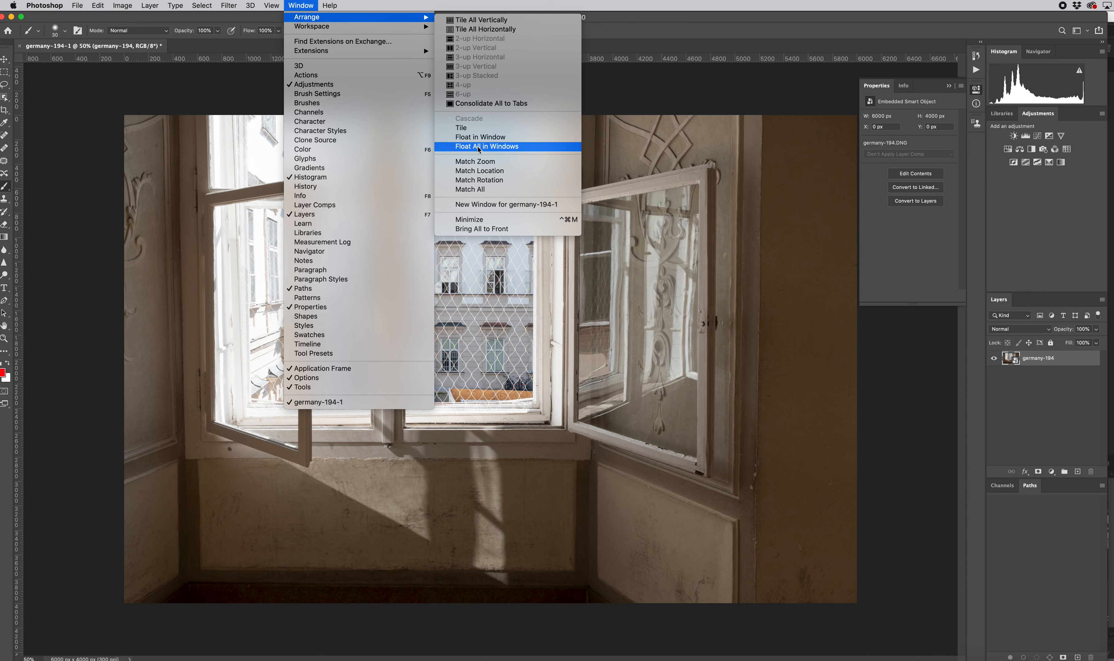
{"action": "mouse_move", "coordinate": [362, 29]}
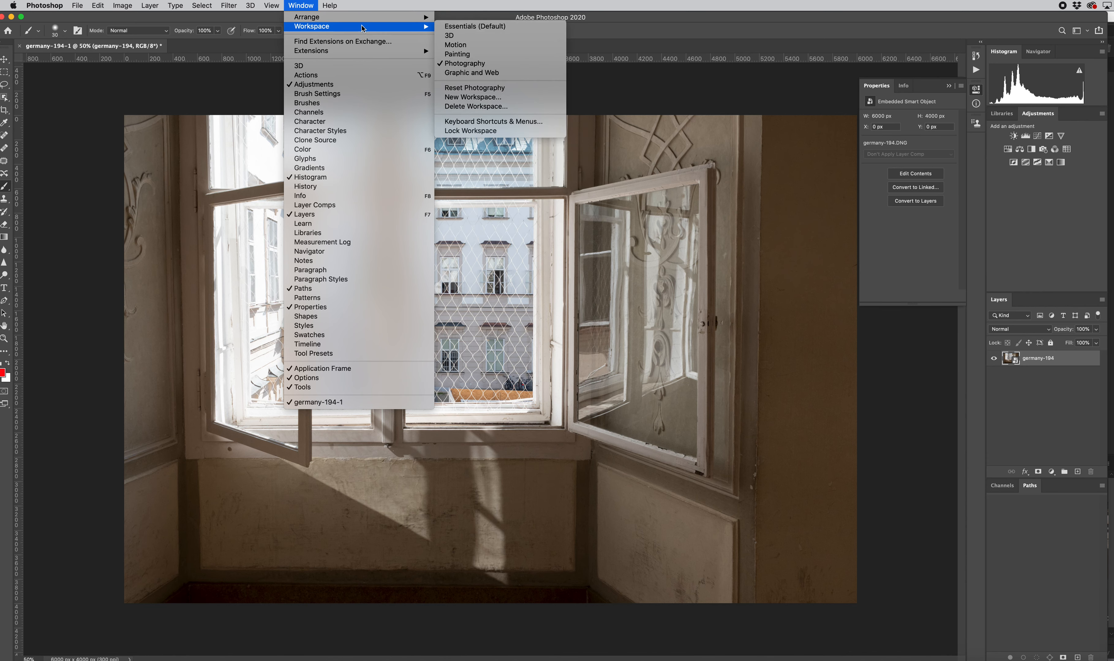
{"action": "left_click", "coordinate": [473, 96]}
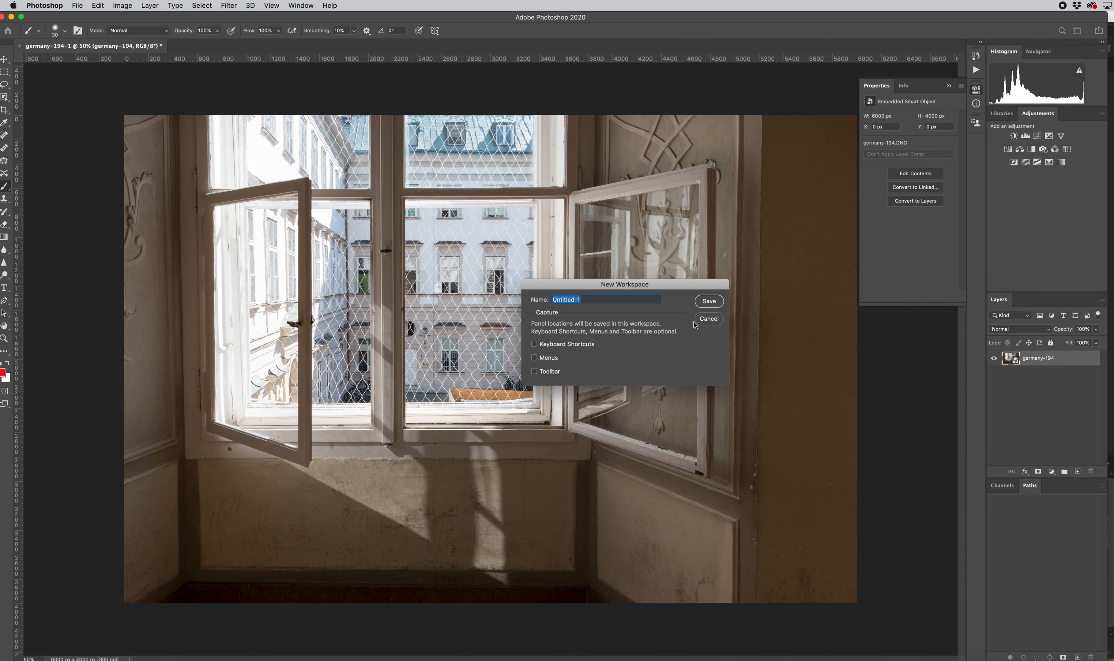
{"action": "left_click", "coordinate": [705, 319]}
Dock the Properties panel with Adjustments and the History panel with Histogram and Navigator, leaving Actions collapsed.
{"action": "left_click_drag", "start_coordinate": [885, 87], "coordinate": [1071, 117]}
{"action": "left_click", "coordinate": [948, 86]}
{"action": "left_click", "coordinate": [976, 55]}
{"action": "left_click_drag", "start_coordinate": [887, 52], "coordinate": [1065, 53]}
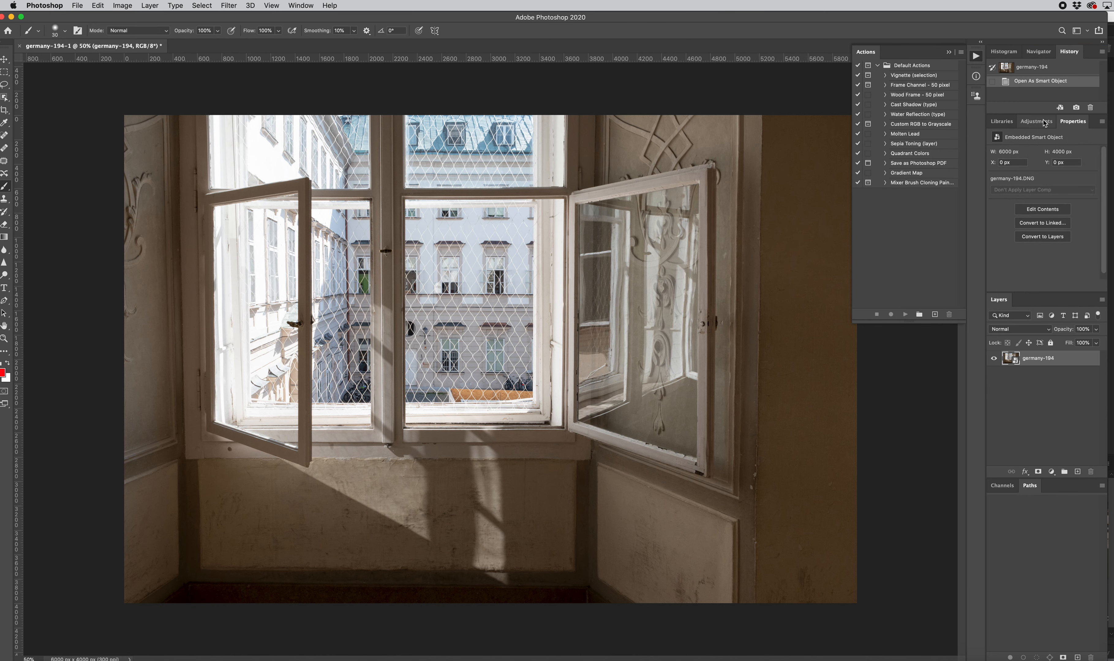
{"action": "left_click", "coordinate": [949, 52]}
Group the Layers panel with Channels and Paths, adjusting the panel heights, and close the Libraries panel.
{"action": "left_click_drag", "start_coordinate": [1026, 114], "coordinate": [1026, 176]}
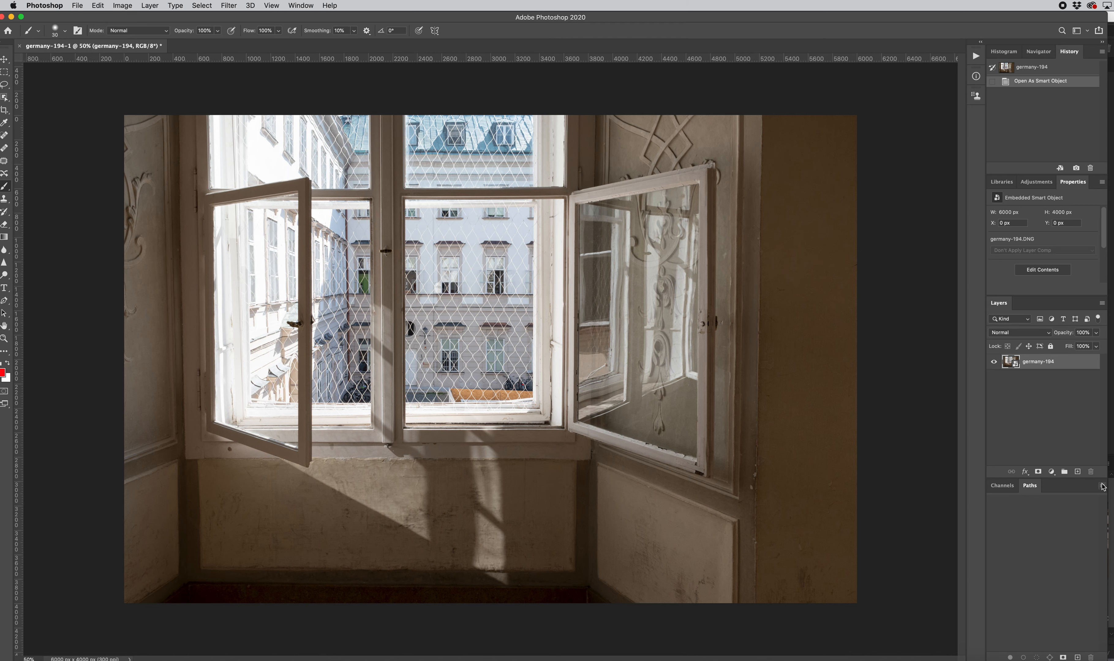
{"action": "left_click_drag", "start_coordinate": [999, 303], "coordinate": [1019, 482]}
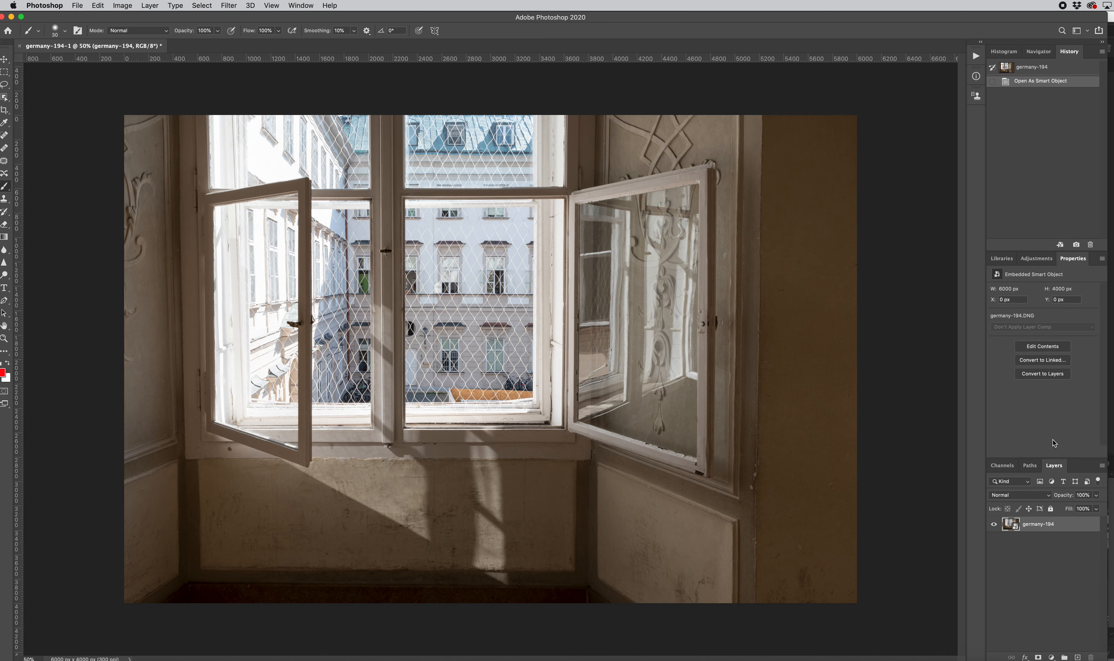
{"action": "left_click", "coordinate": [998, 260]}
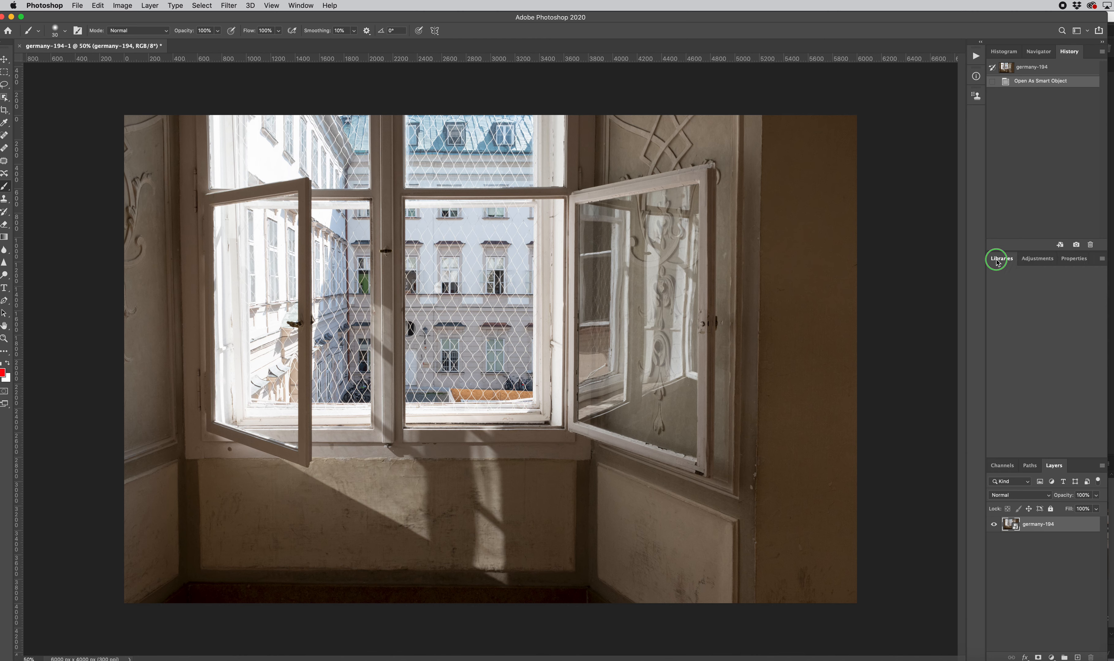
{"action": "right_click", "coordinate": [998, 262]}
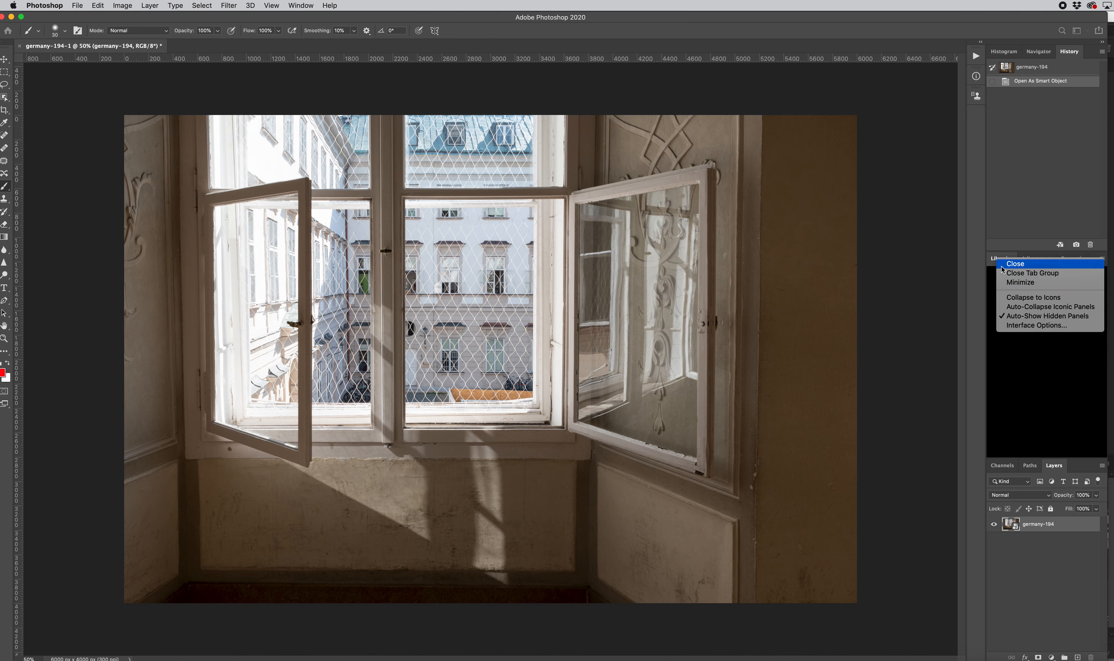
{"action": "left_click", "coordinate": [1002, 267]}
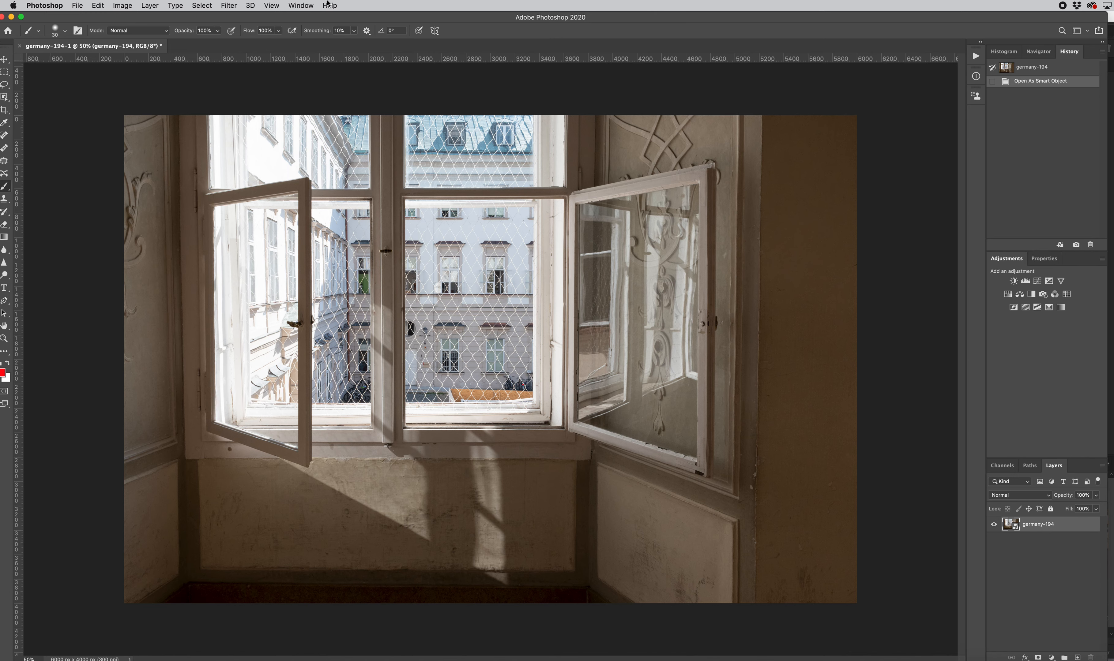
Save the panel layout as a new workspace under the owner's first name, capturing keyboard shortcuts, menus and toolbar.
{"action": "left_click", "coordinate": [300, 5]}
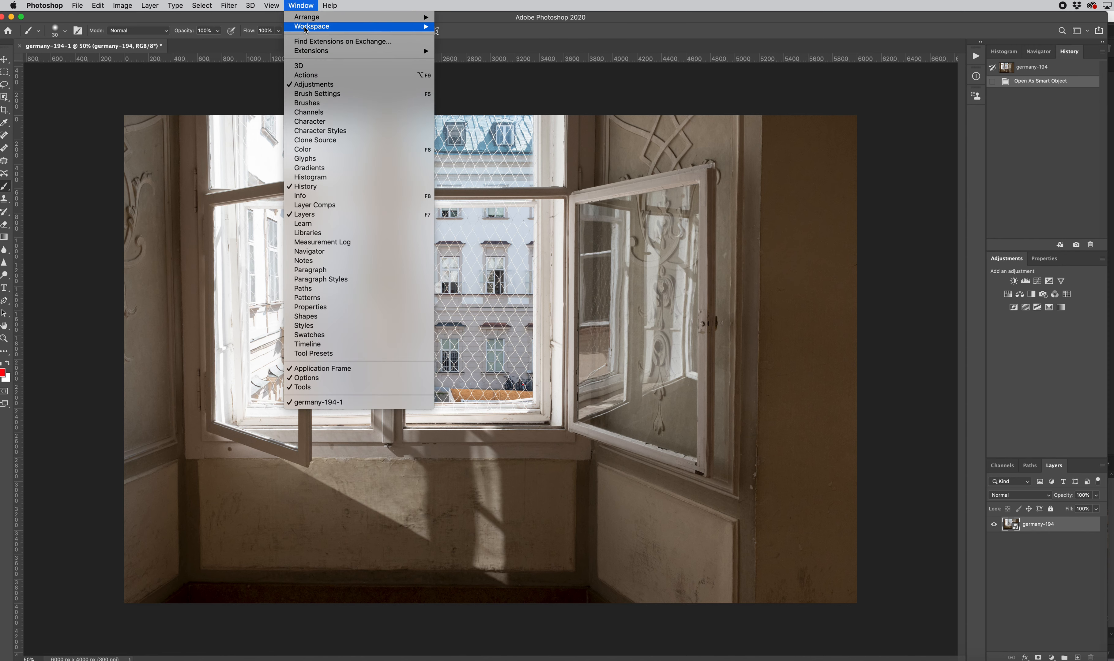
{"action": "mouse_move", "coordinate": [316, 31]}
{"action": "left_click", "coordinate": [496, 97]}
{"action": "type", "text": "amy"}
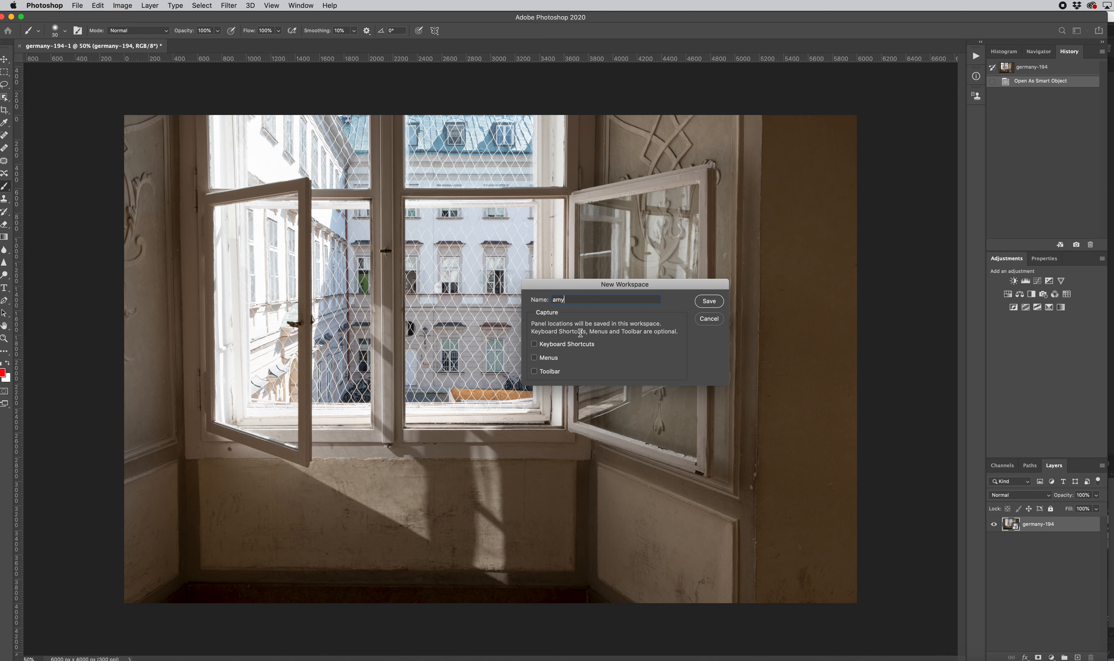
{"action": "left_click", "coordinate": [546, 358]}
{"action": "left_click", "coordinate": [544, 344]}
{"action": "left_click", "coordinate": [549, 378]}
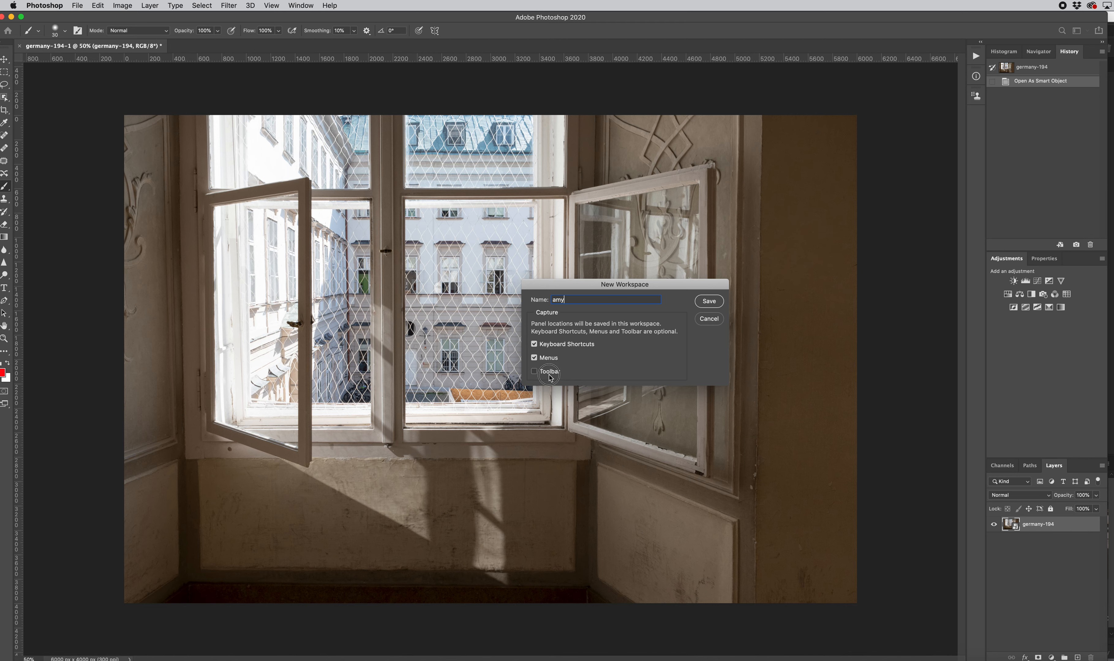
{"action": "left_click", "coordinate": [710, 302]}
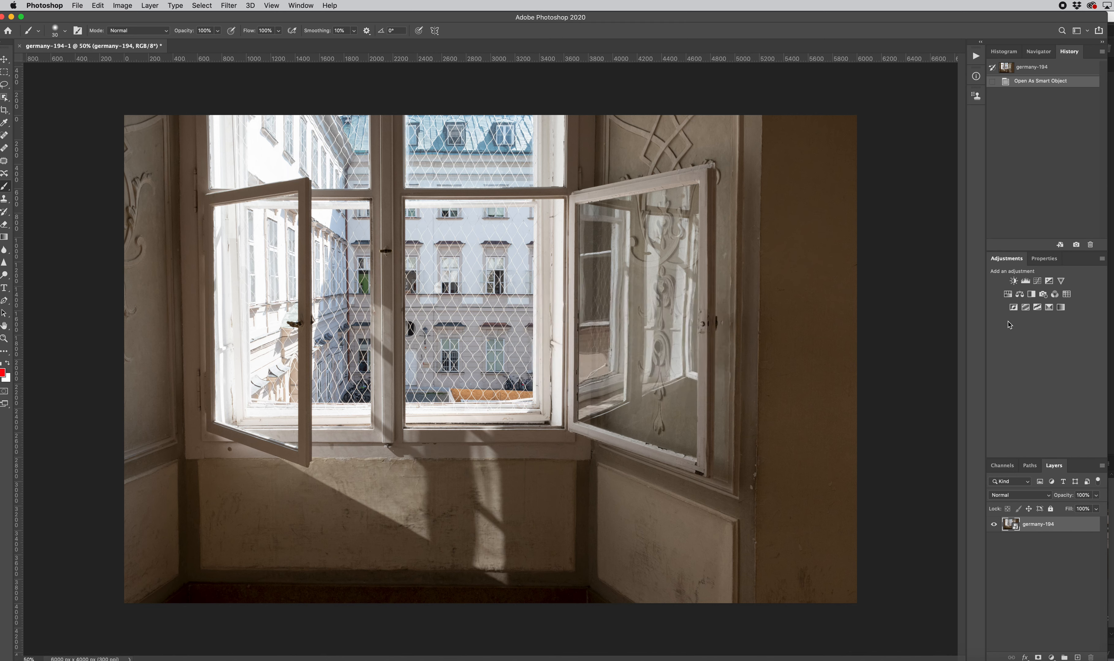
Add a Black & White adjustment layer above the germany-194 smart object.
{"action": "left_click", "coordinate": [1032, 295]}
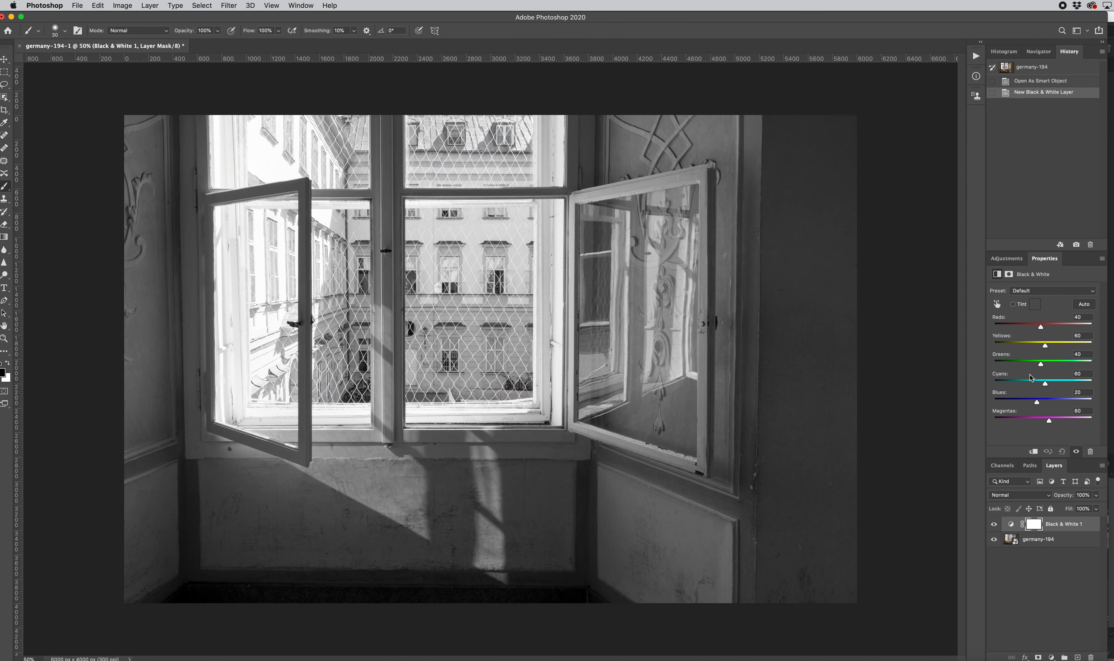
Brighten the reds to 101 and darken the yellows to about -48 in the Black & White adjustment.
{"action": "left_click_drag", "start_coordinate": [1107, 465], "coordinate": [1102, 466]}
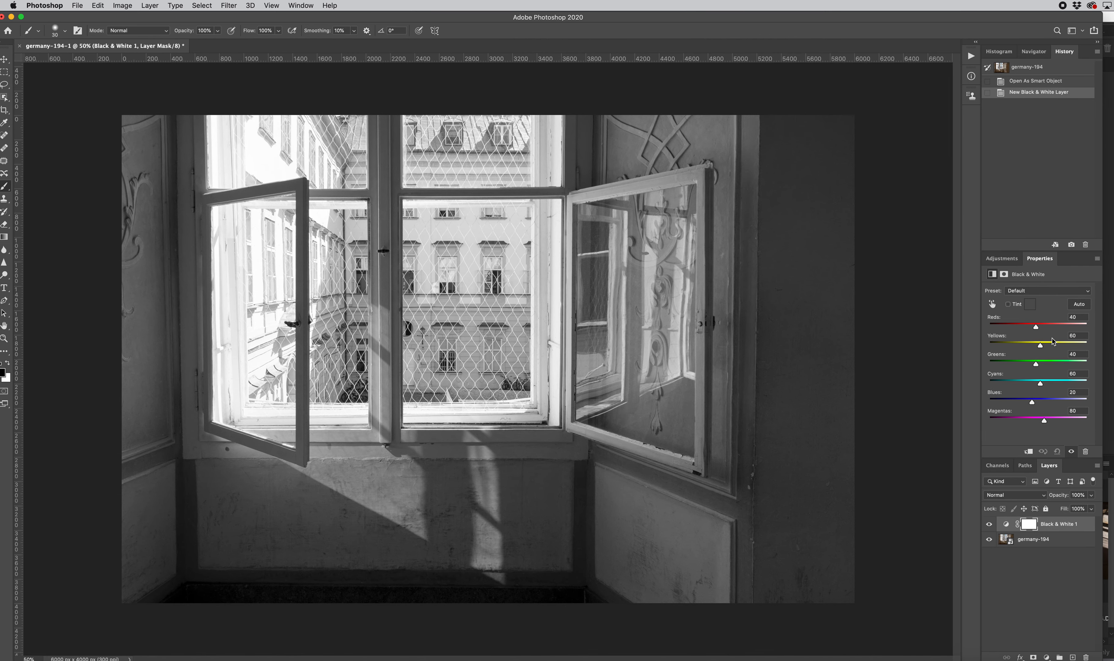
{"action": "left_click_drag", "start_coordinate": [1037, 329], "coordinate": [1020, 353]}
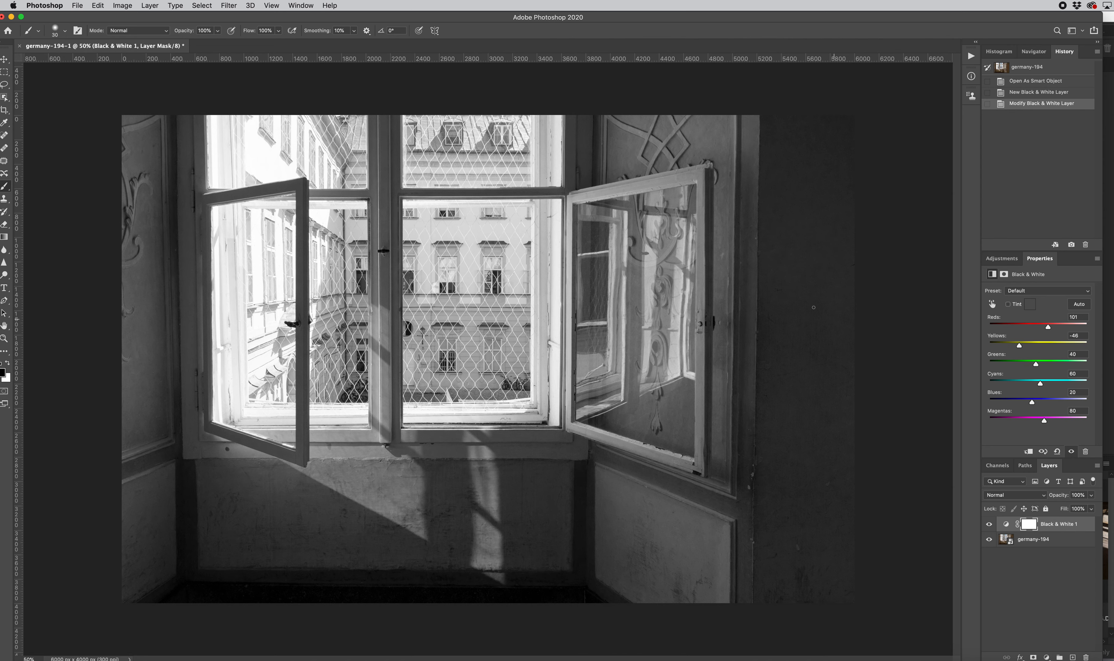
Activate on-image adjustment for the Black & White layer and darken tones in the photo to Yellows -71 and Blues -18.
{"action": "left_click", "coordinate": [992, 305]}
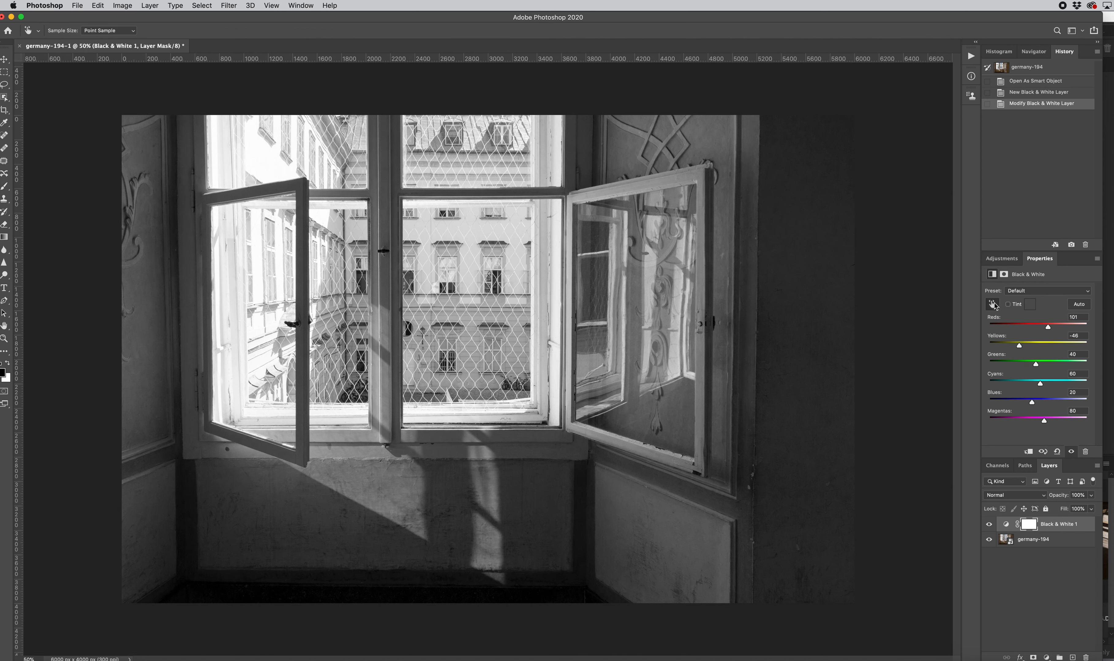
{"action": "left_click", "coordinate": [1020, 293]}
{"action": "left_click", "coordinate": [1020, 293]}
{"action": "left_click_drag", "start_coordinate": [517, 485], "coordinate": [501, 502]}
{"action": "mouse_move", "coordinate": [467, 271]}
{"action": "left_mouse_down"}
{"action": "mouse_move", "coordinate": [436, 274]}
{"action": "mouse_move", "coordinate": [525, 279]}
{"action": "mouse_move", "coordinate": [478, 285]}
{"action": "left_mouse_up"}
{"action": "type", "text": "-18"}
{"action": "key", "text": "Return"}
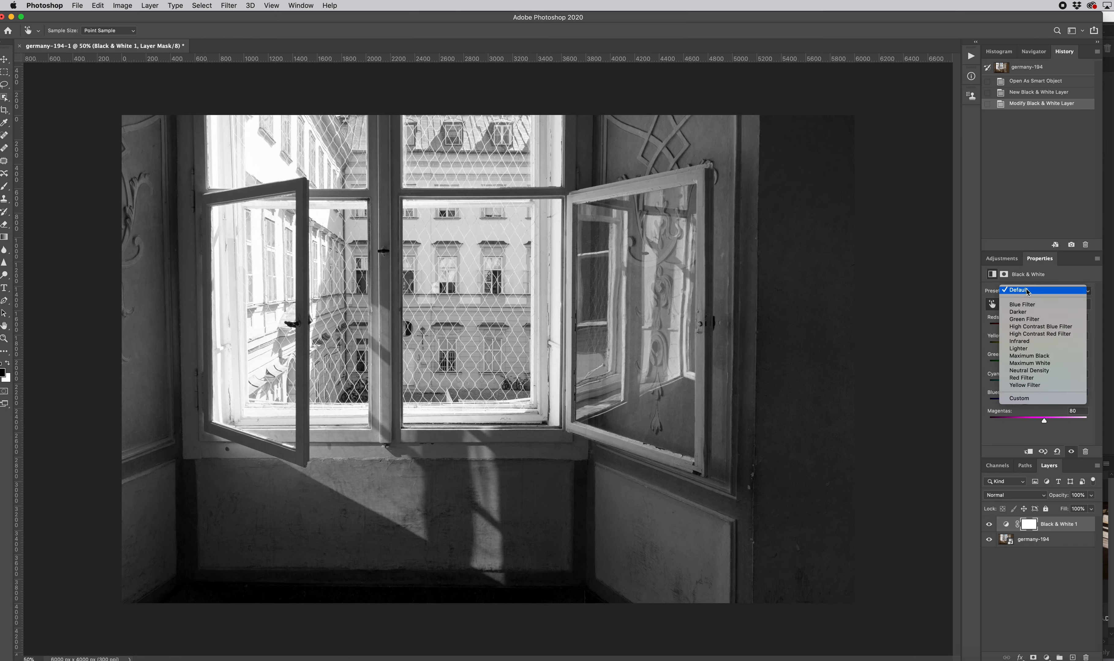
Reset the Black & White adjustment to the Default preset and darken the wall by on-image adjustment to Reds -28.
{"action": "left_click", "coordinate": [1028, 291]}
{"action": "left_click", "coordinate": [1028, 281]}
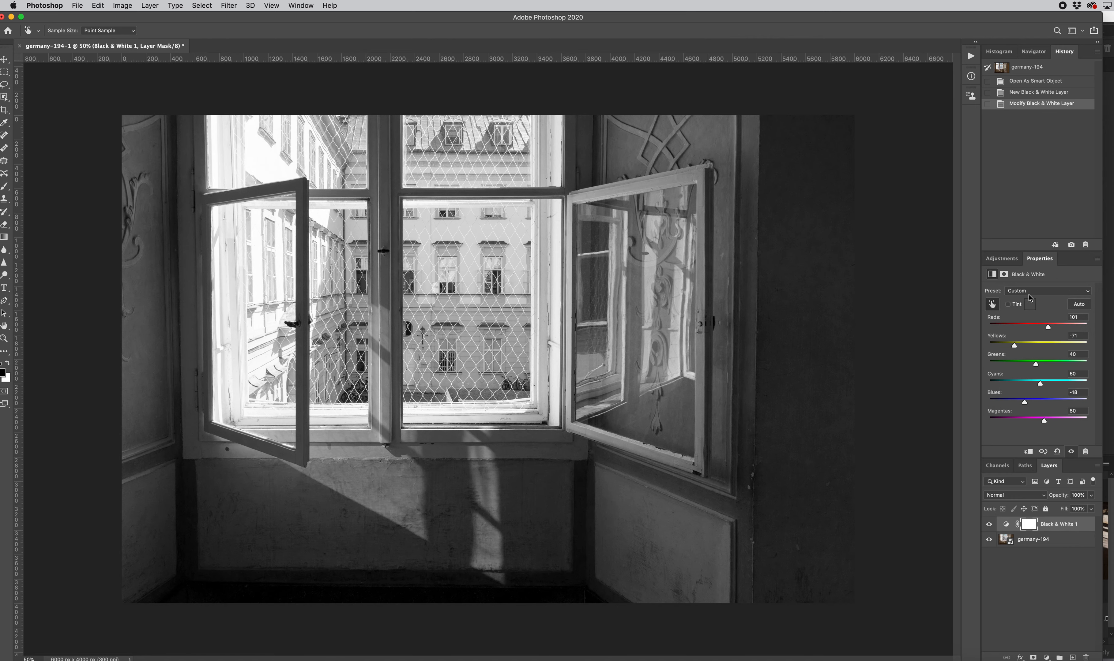
{"action": "left_click", "coordinate": [1028, 292]}
{"action": "left_click", "coordinate": [1021, 182]}
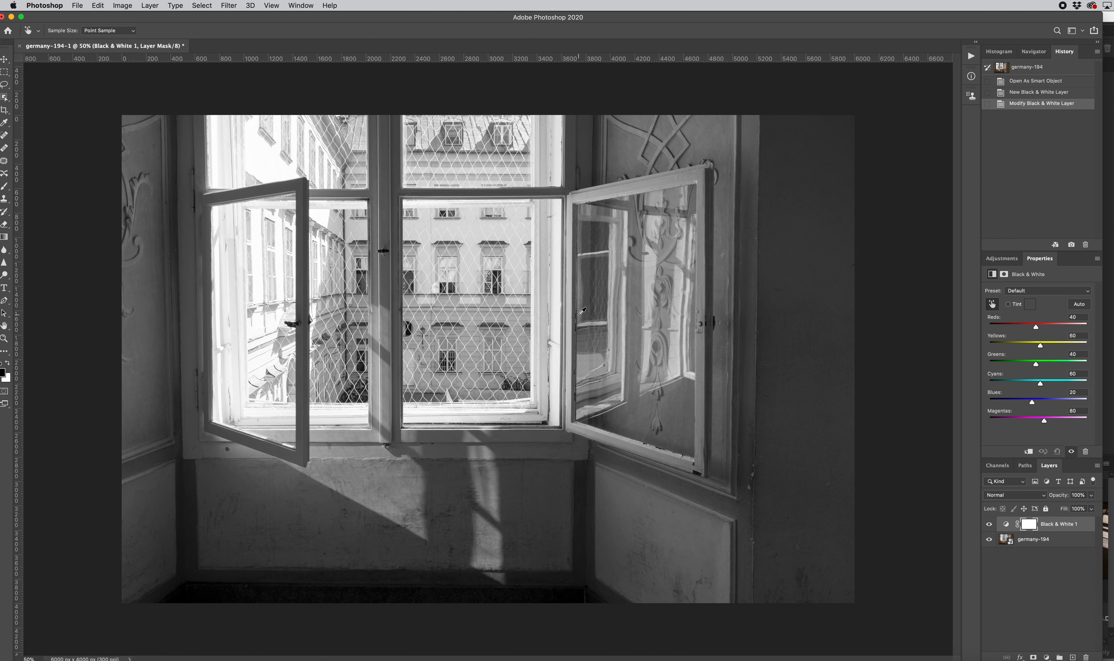
{"action": "left_click", "coordinate": [185, 339]}
{"action": "left_click_drag", "start_coordinate": [185, 338], "coordinate": [155, 351]}
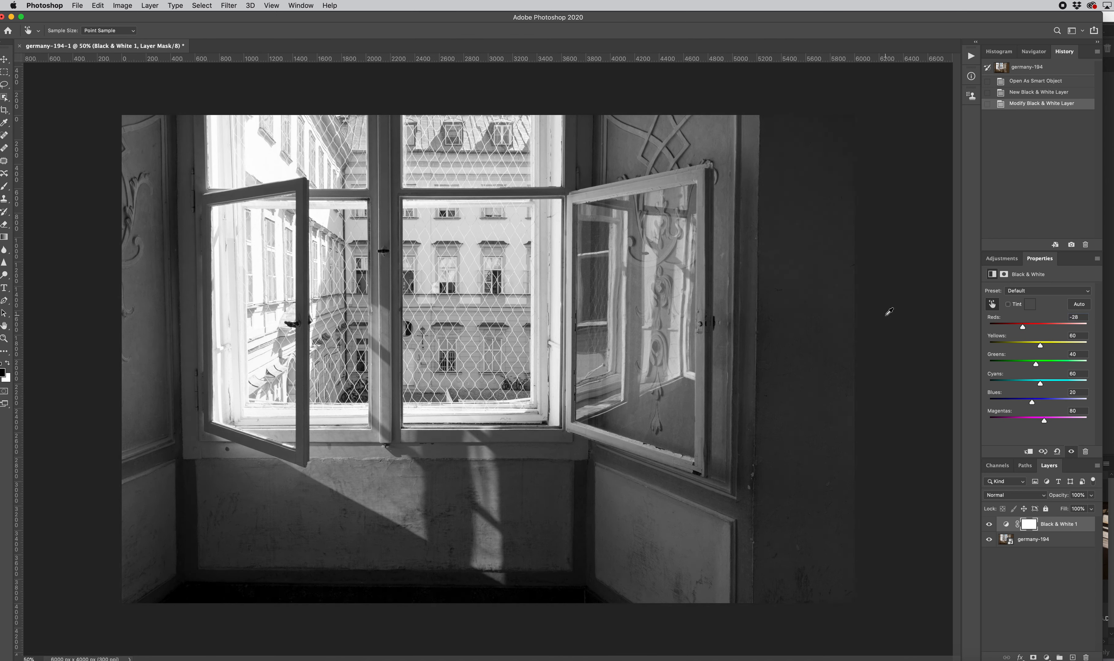